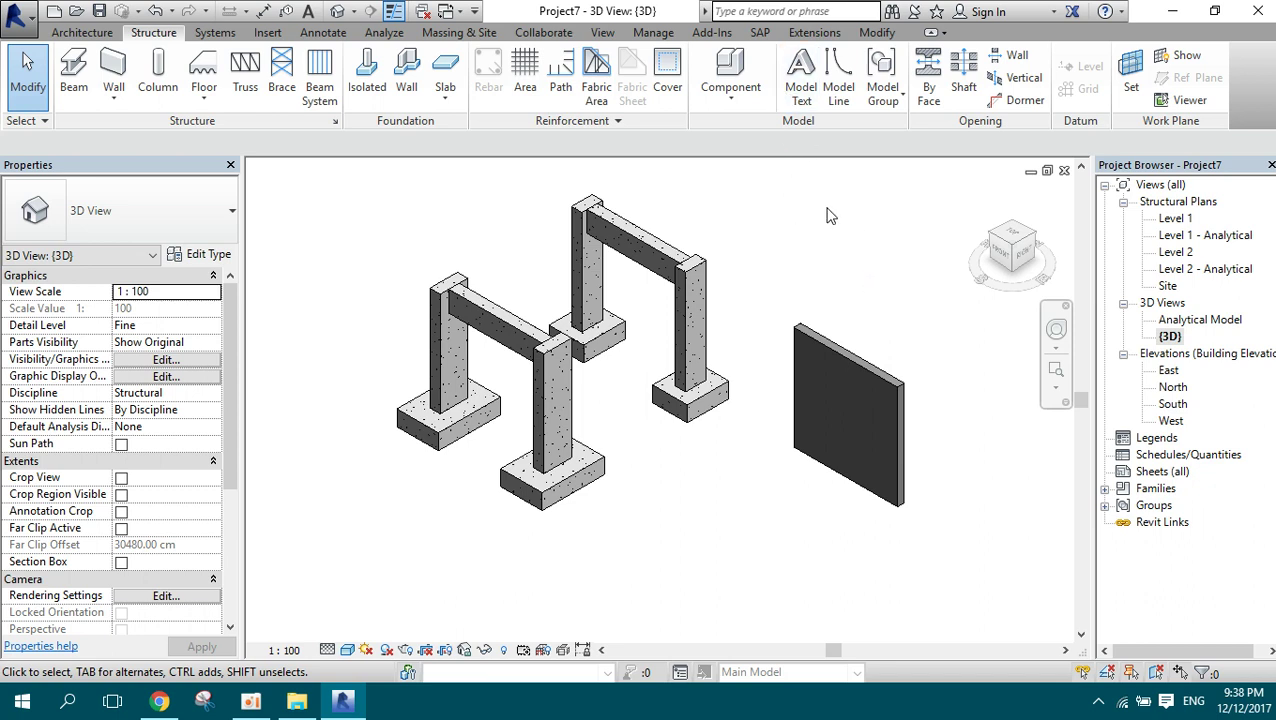
- Show the Revit Extensions Reinforcement command list with beam B1 deselected
click(702, 268)
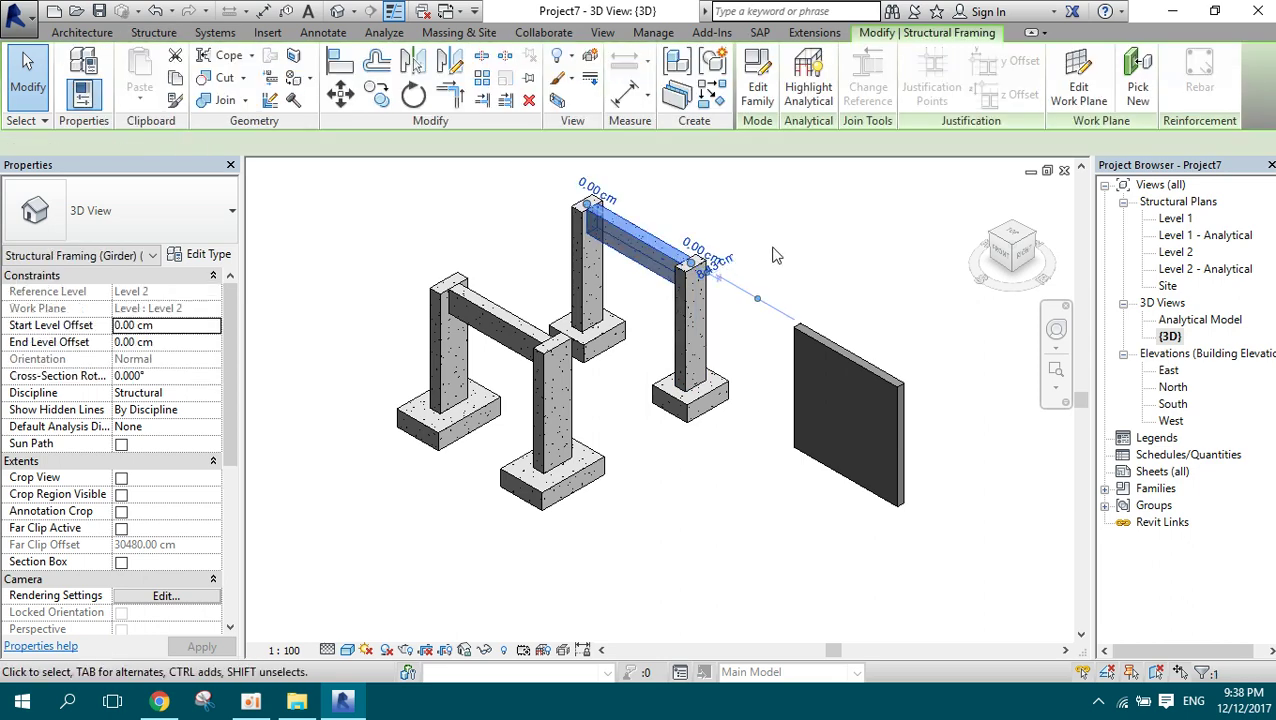
click(840, 38)
click(322, 100)
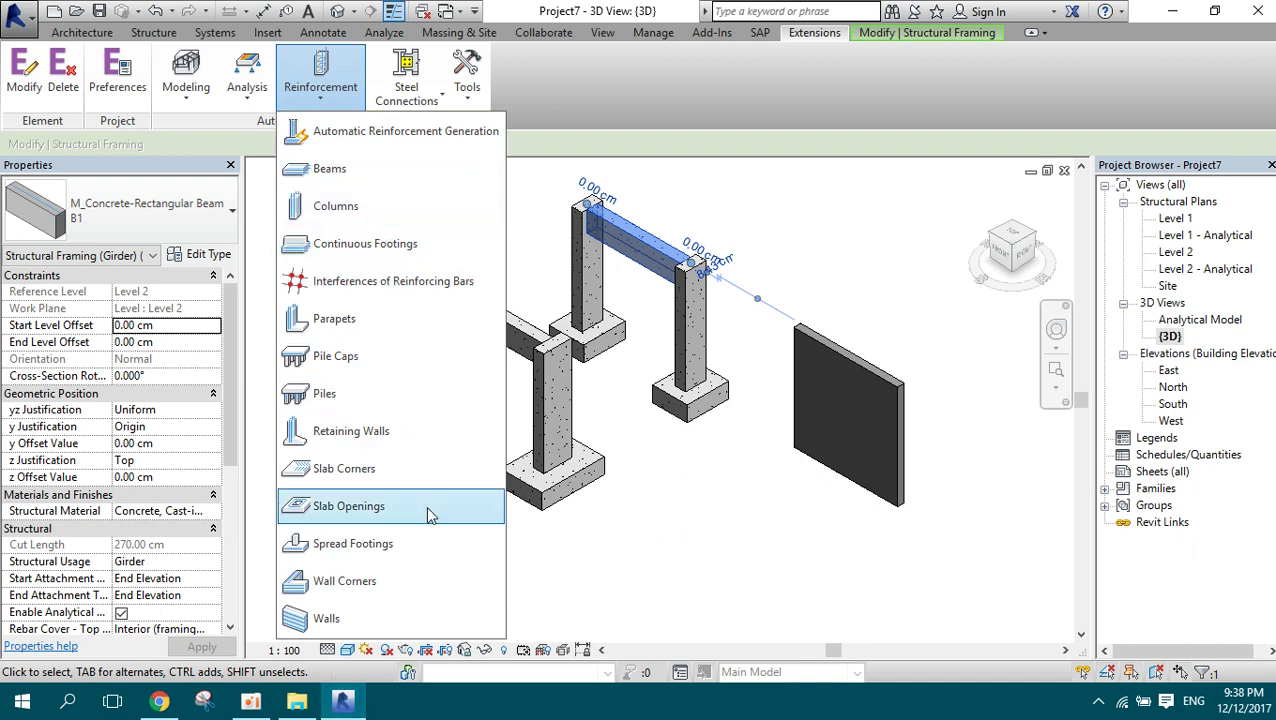
click(847, 220)
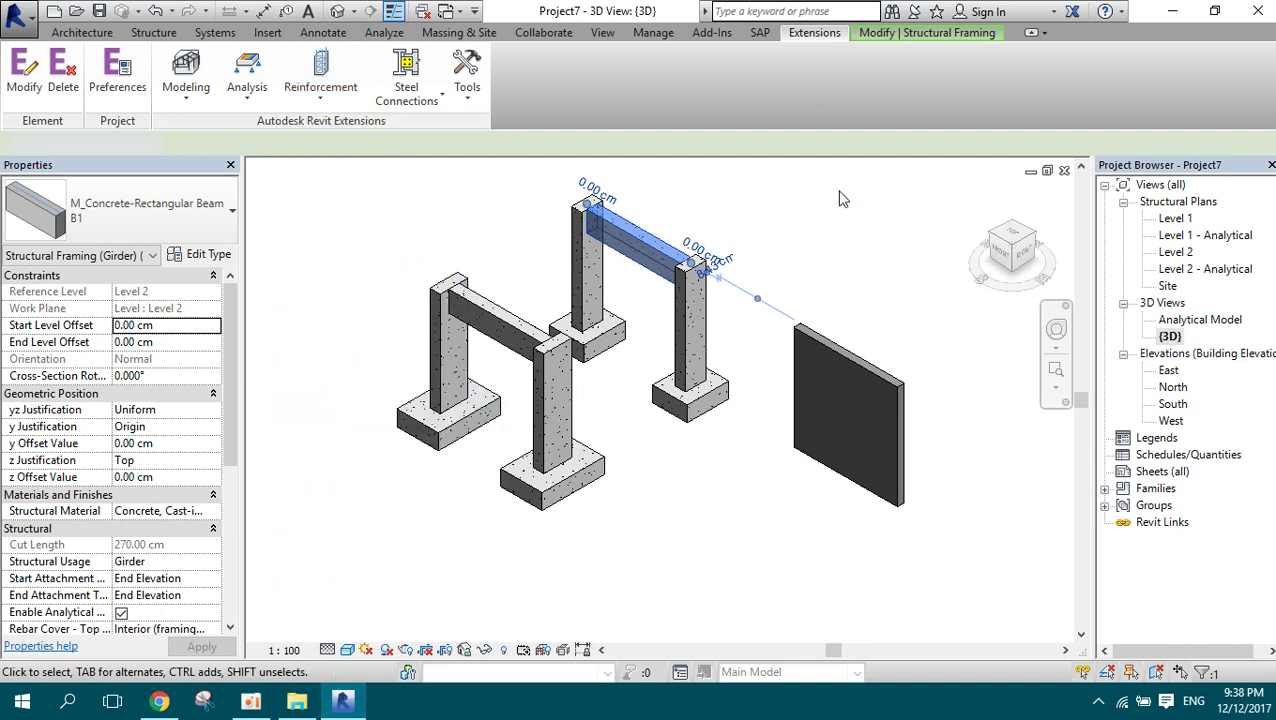
click(847, 249)
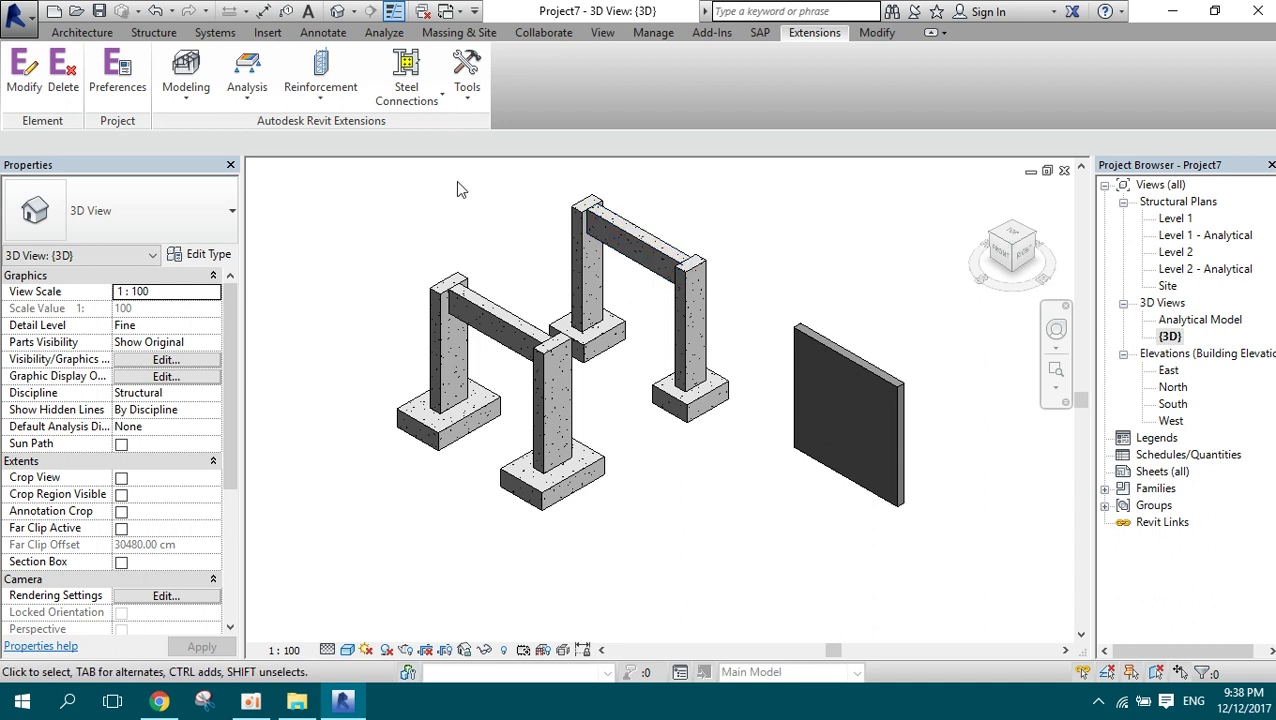
click(342, 122)
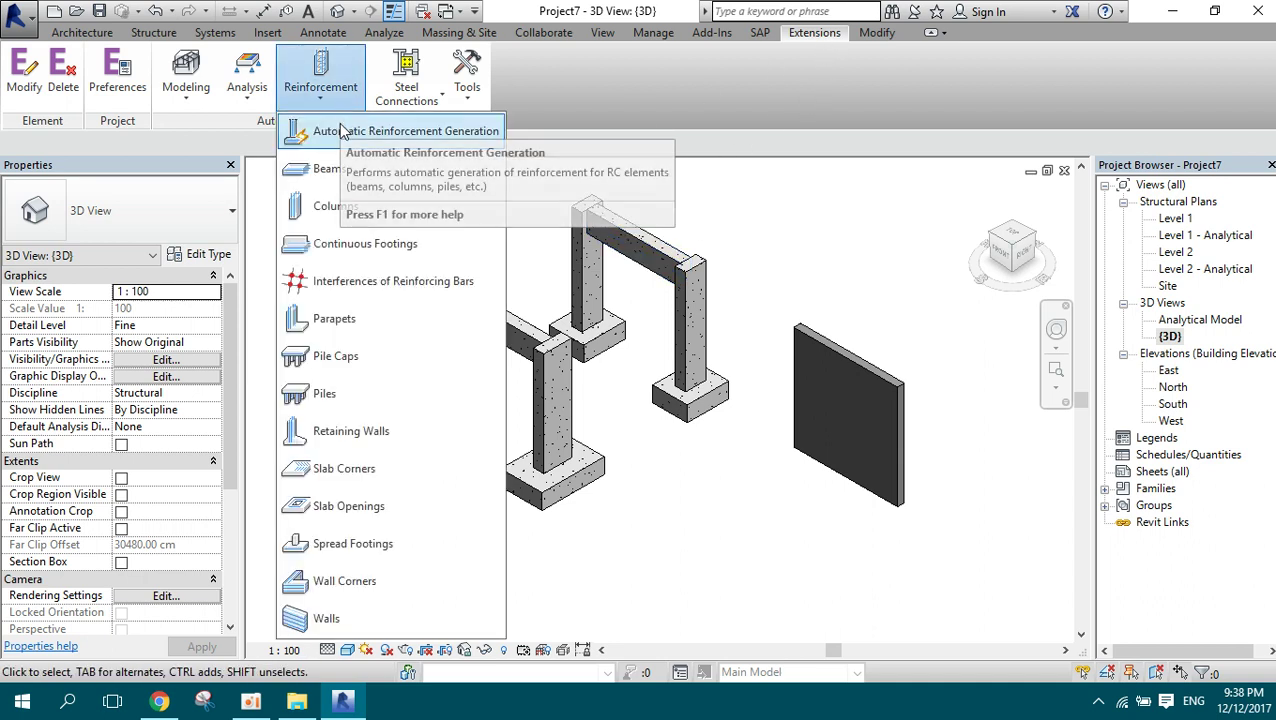
- Launch Automatic Reinforcement Generation and move its element table aside to reveal the model
click(341, 131)
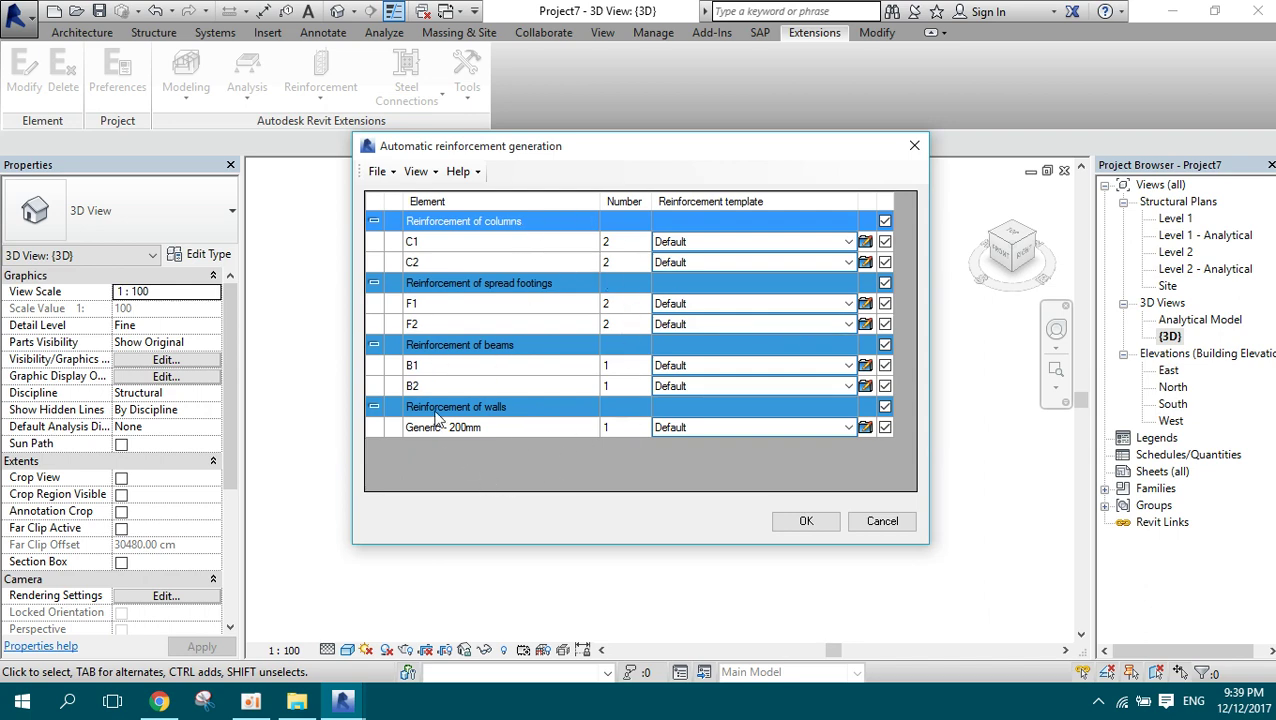
mouse_move(500, 150)
mouse_down()
mouse_move(1011, 357)
mouse_move(261, 132)
mouse_up()
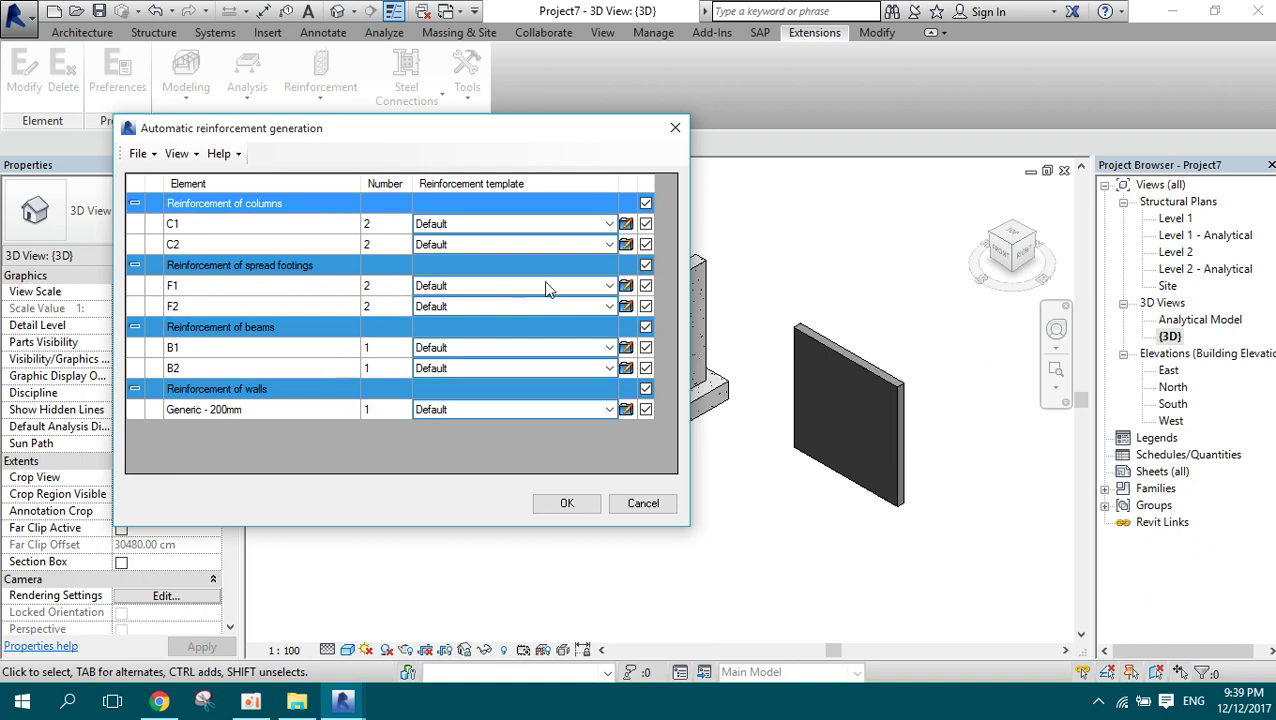
click(619, 229)
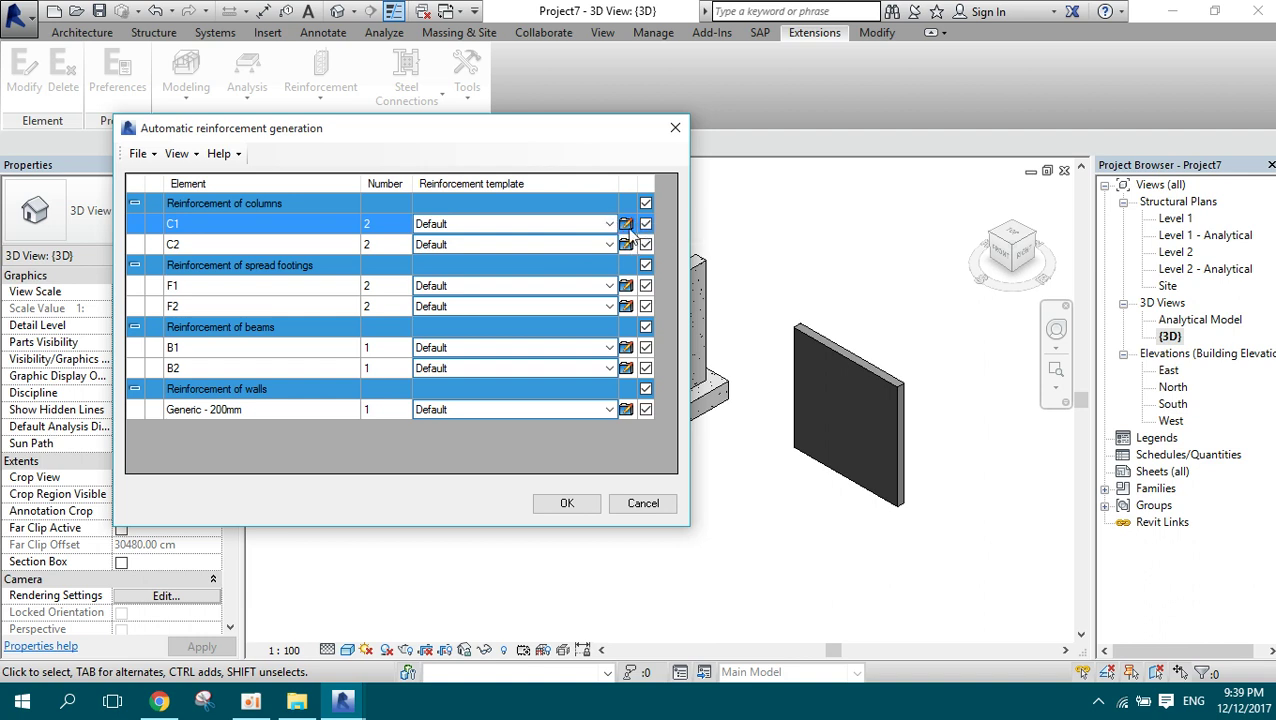
click(627, 225)
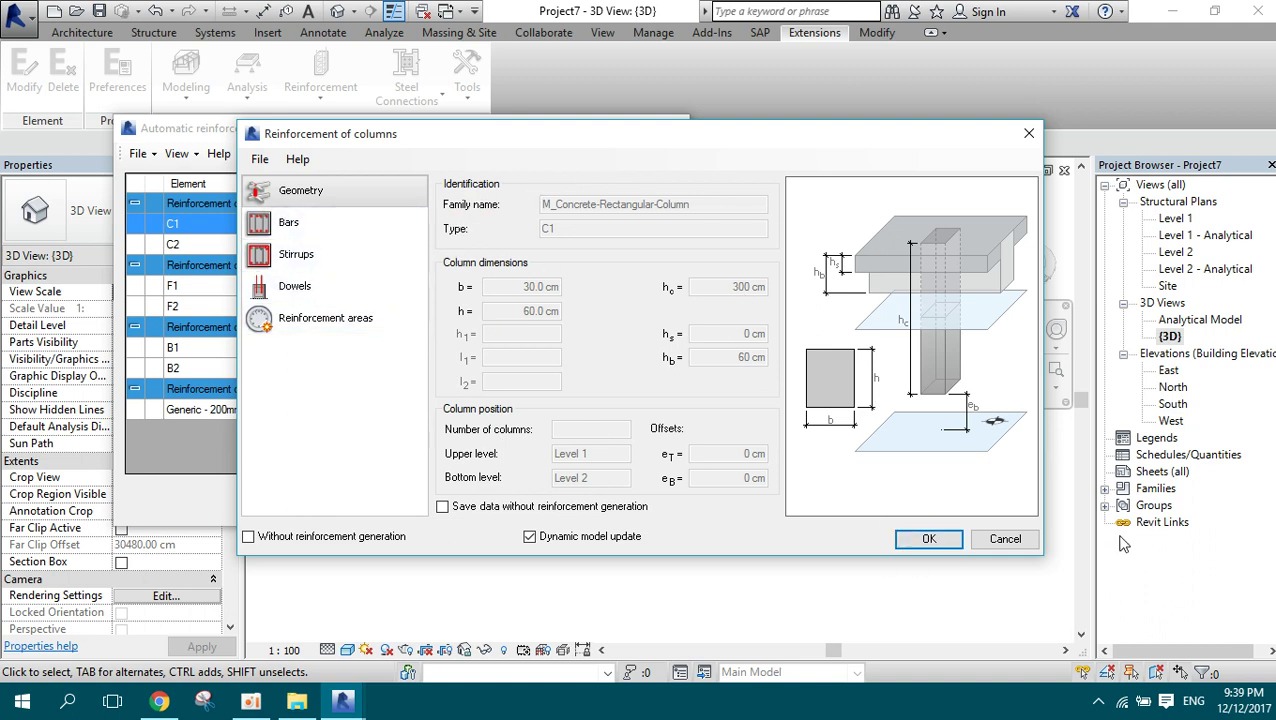
click(1016, 540)
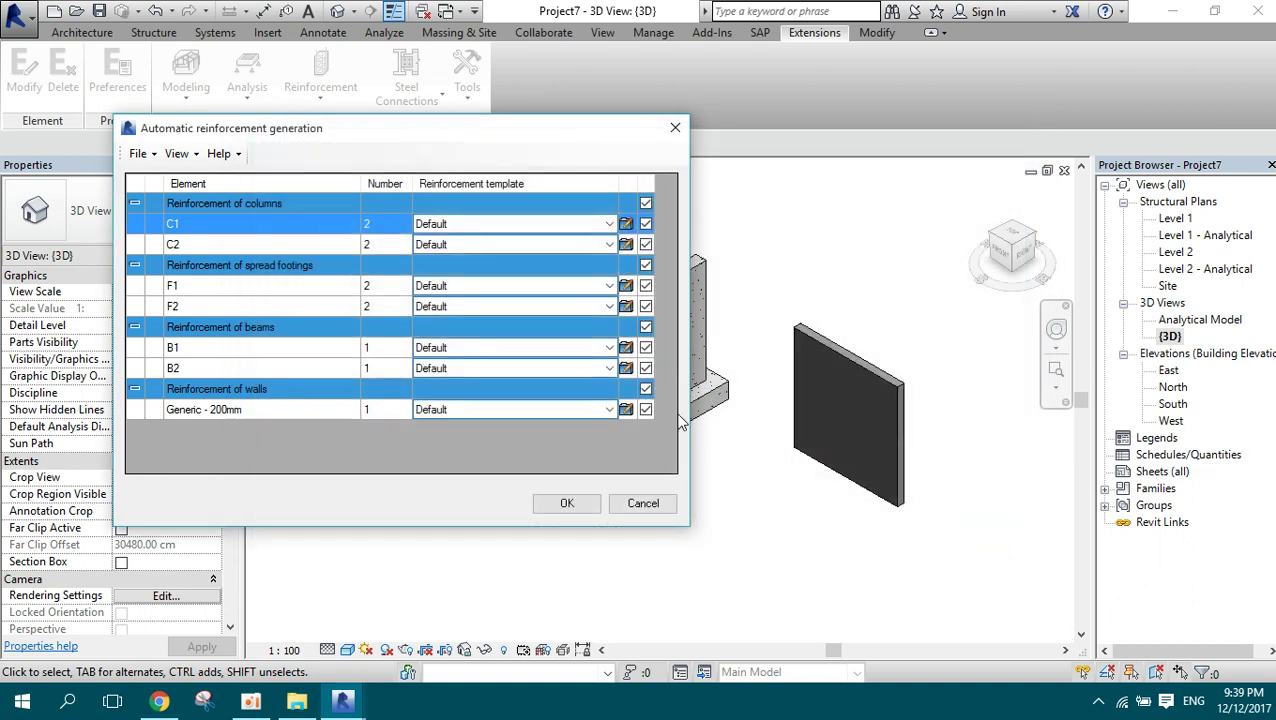
click(626, 245)
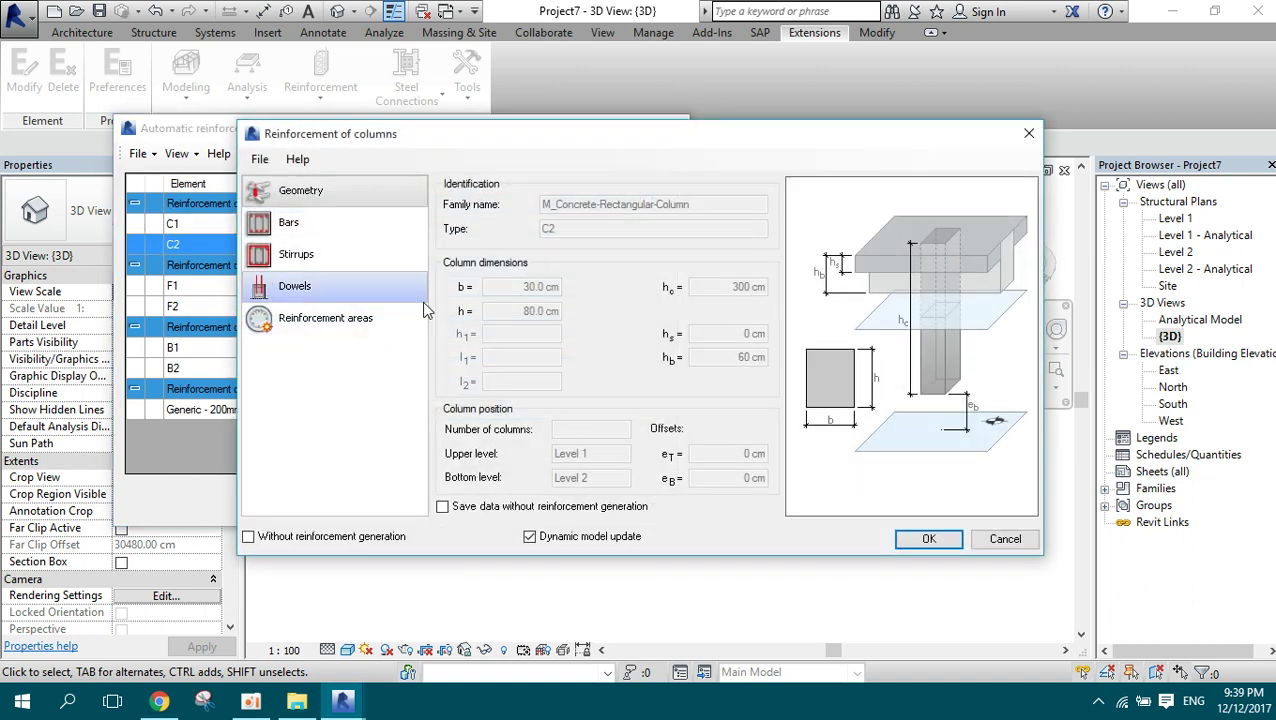
click(1004, 540)
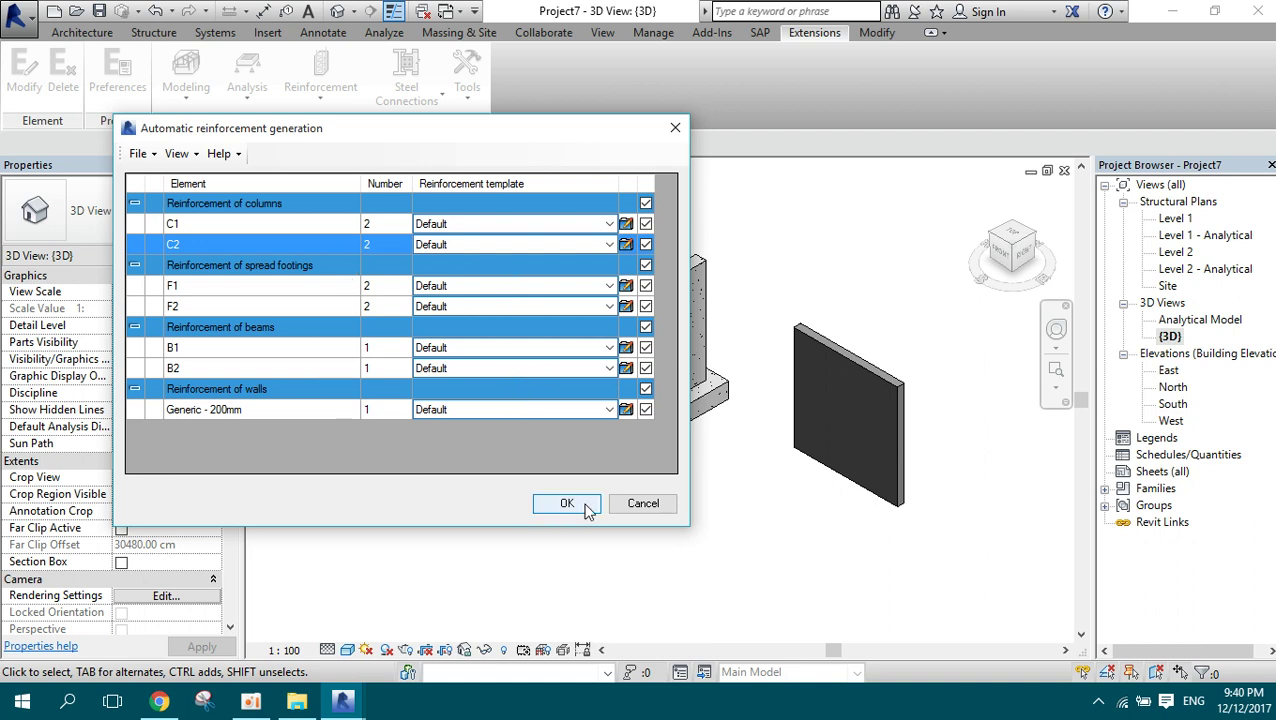
click(586, 506)
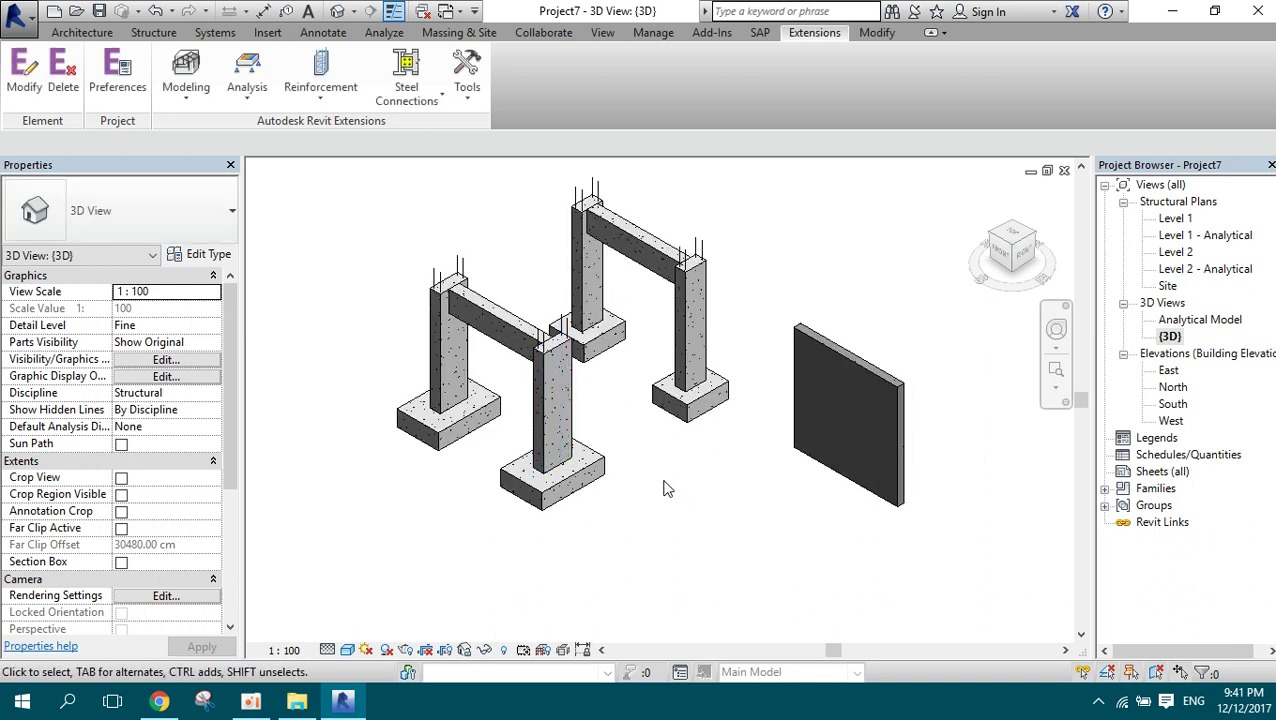
- Crossing-select the whole model and filter it to only the 78 Structural Rebar elements
mouse_move(948, 185)
mouse_down()
mouse_move(505, 487)
mouse_move(419, 481)
mouse_up()
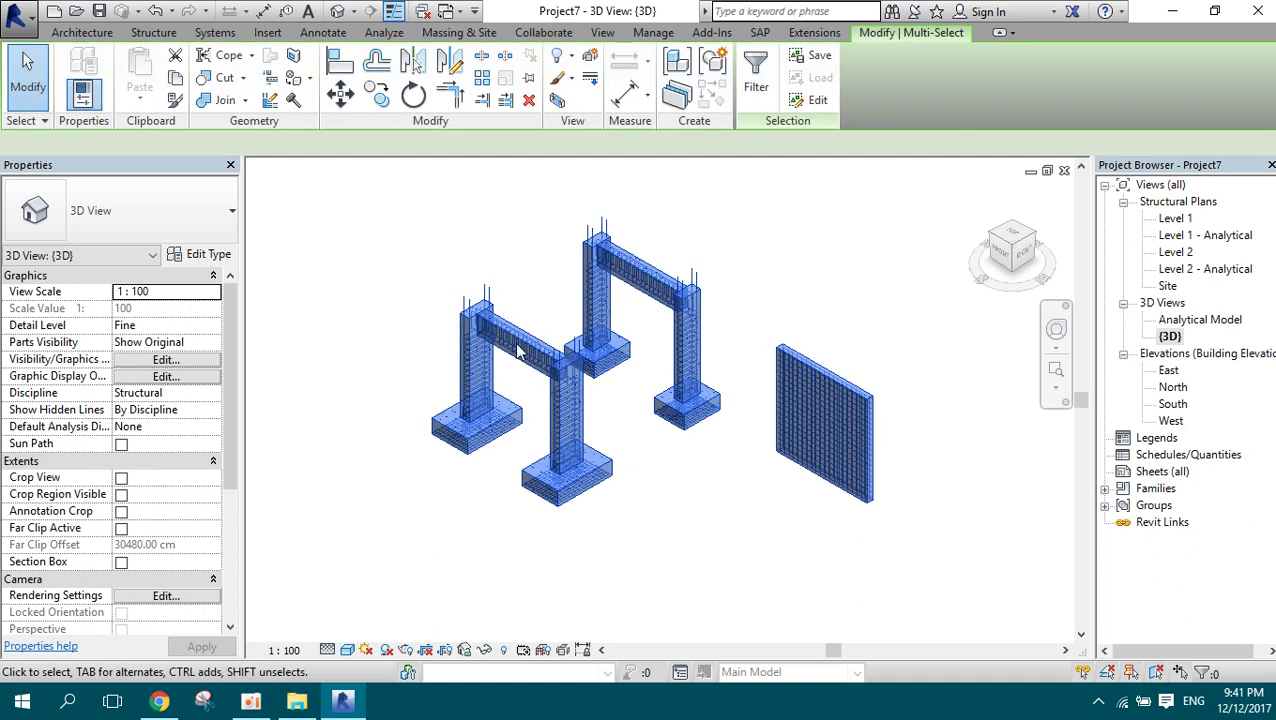
click(752, 70)
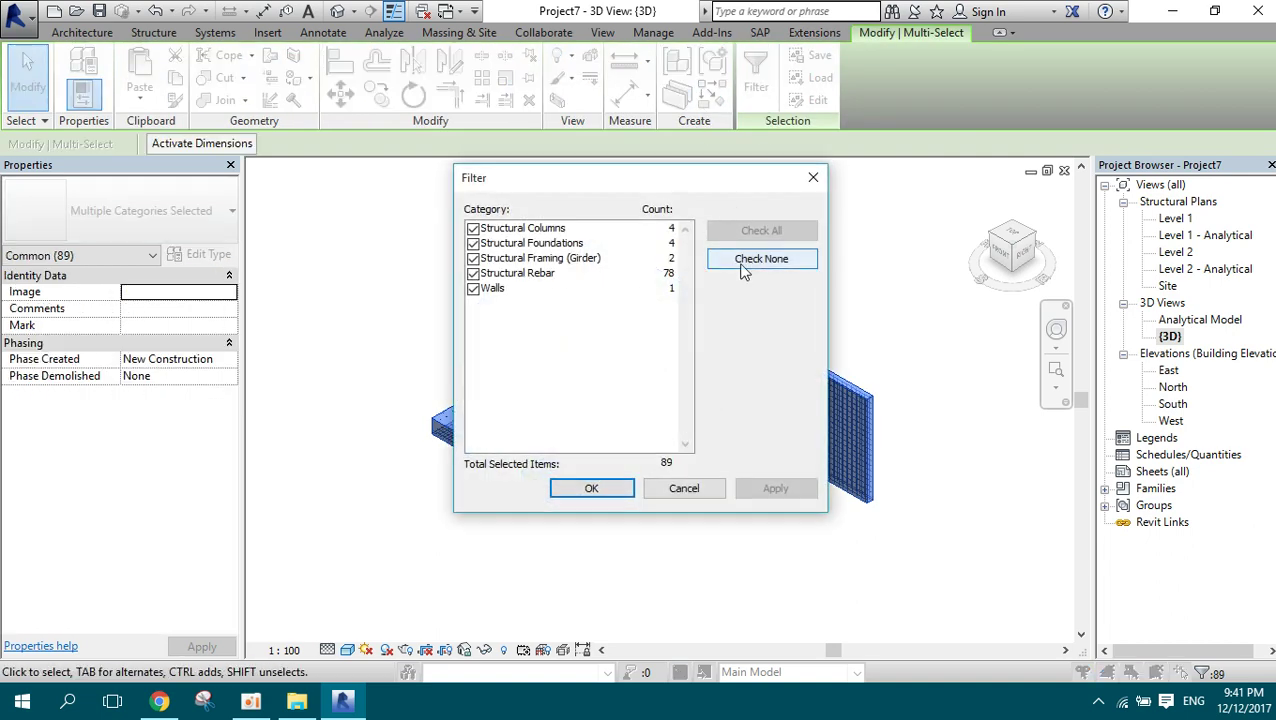
click(761, 258)
click(473, 274)
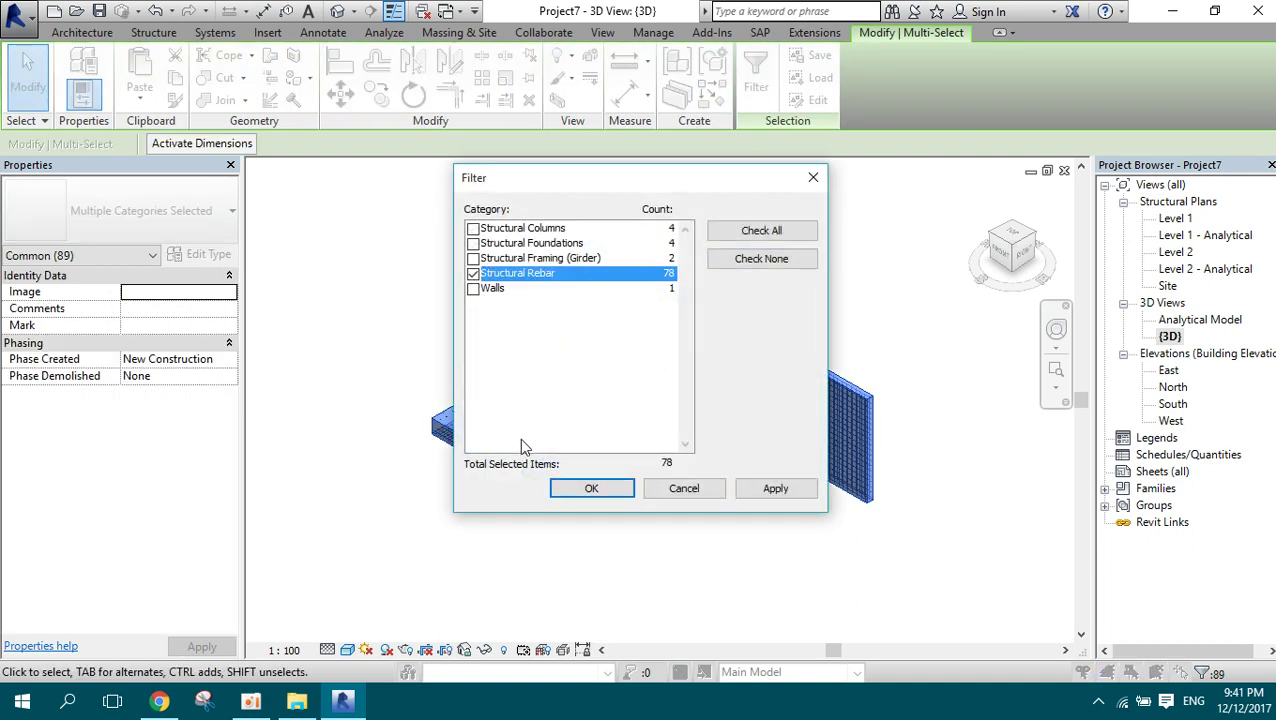
click(596, 489)
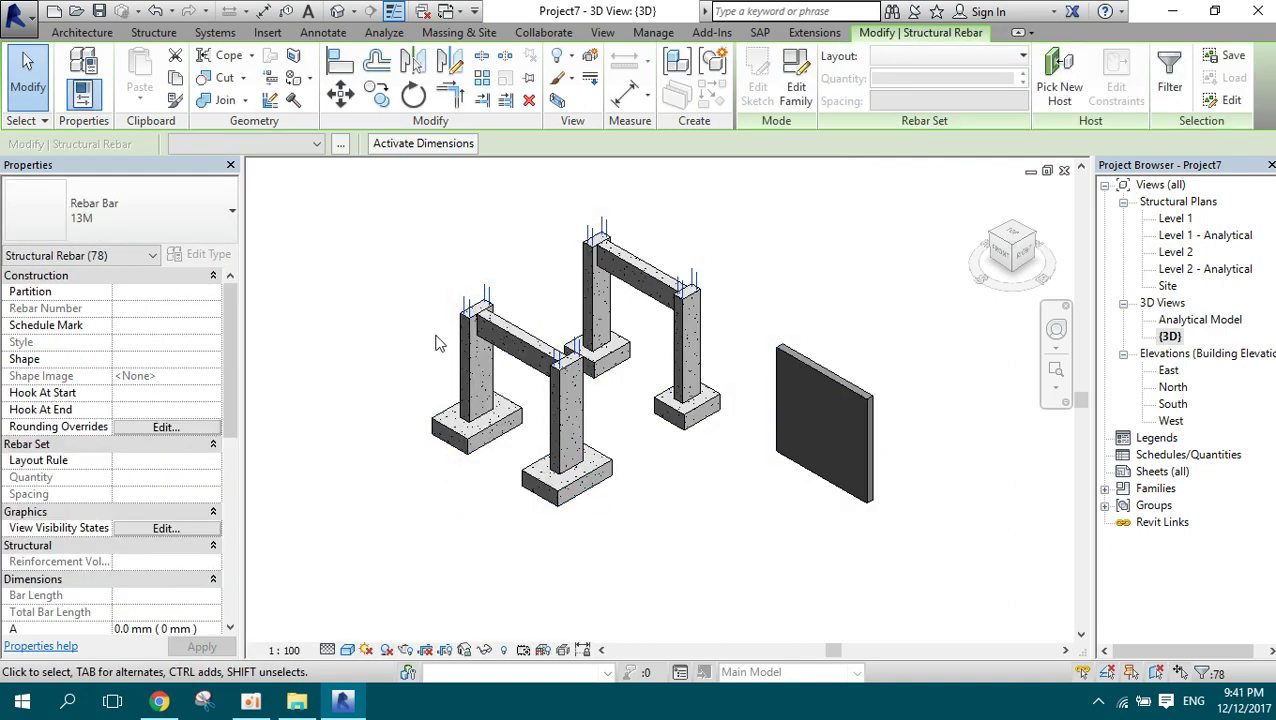
- Make rebar unobscured and solid in {3D}, unobscured in Level 1 and 2, then open Level 2
click(204, 530)
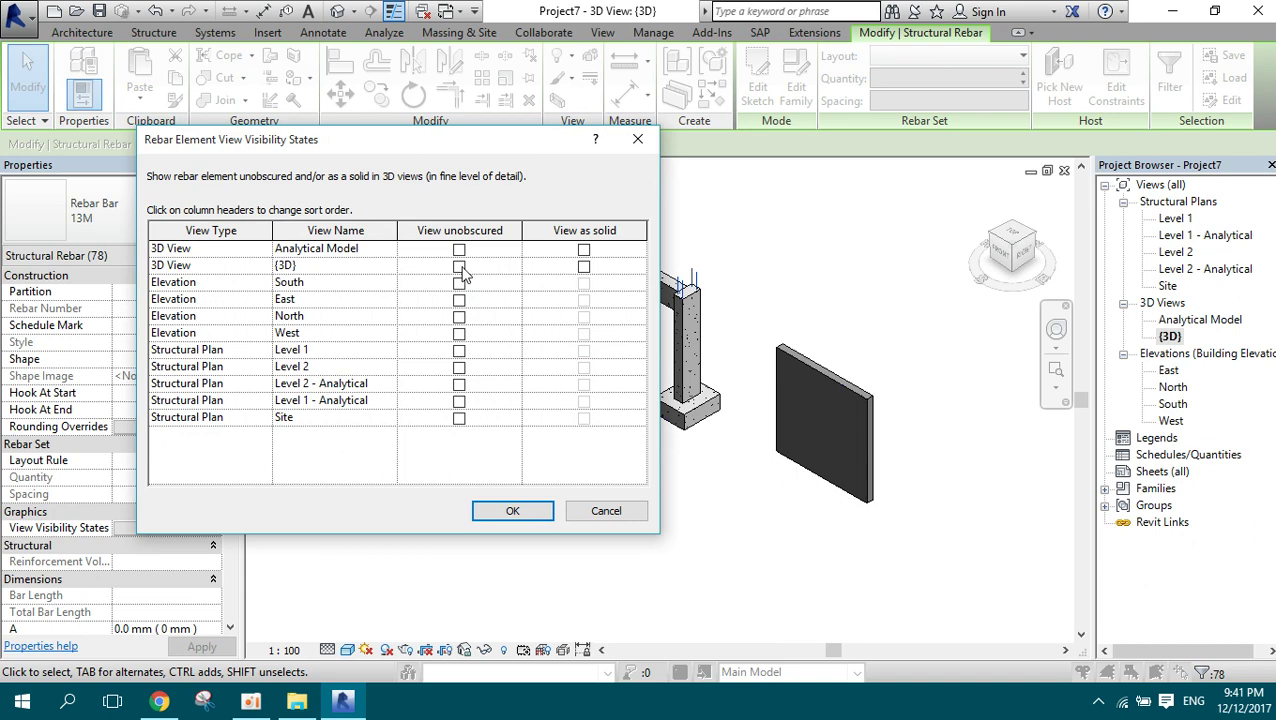
click(459, 266)
click(584, 266)
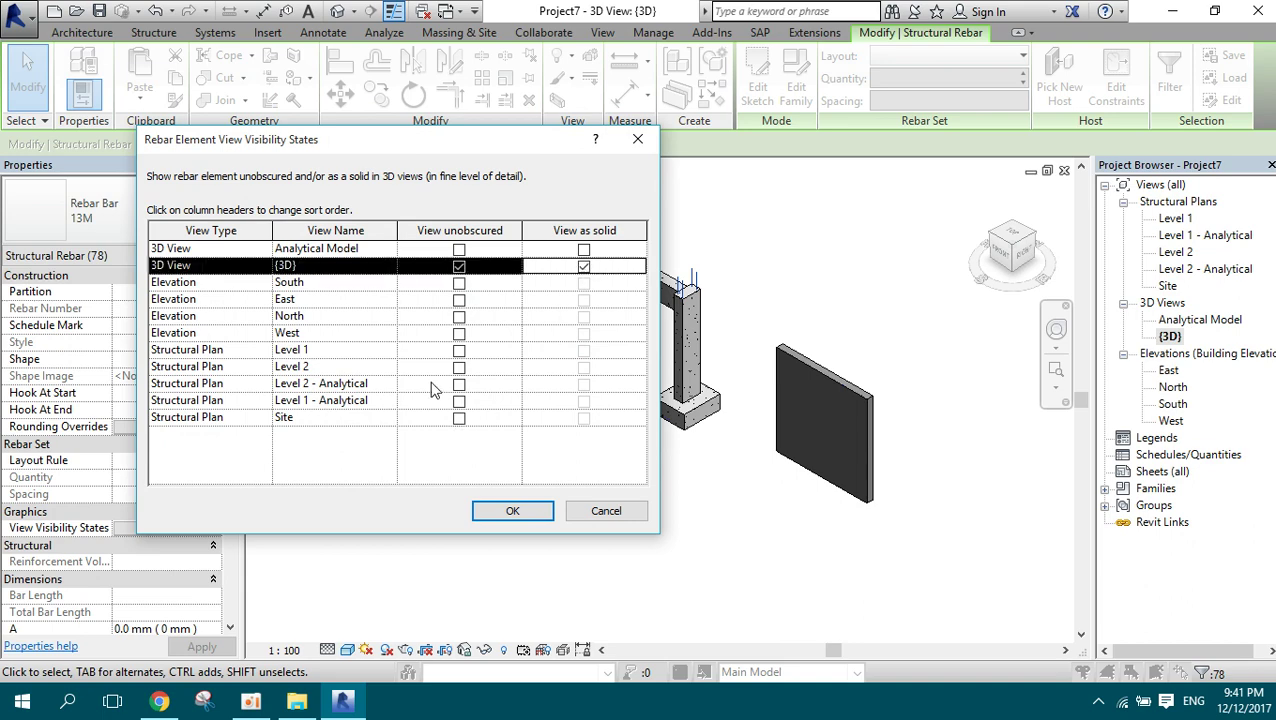
click(459, 367)
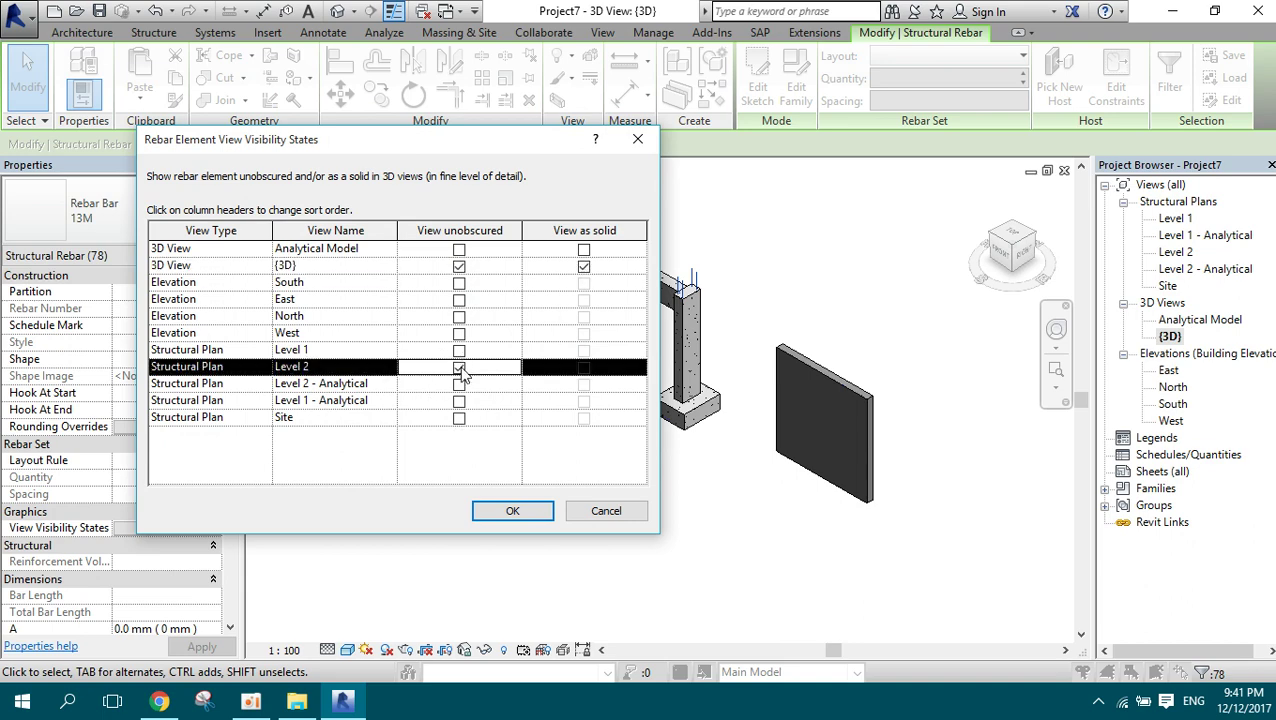
click(459, 350)
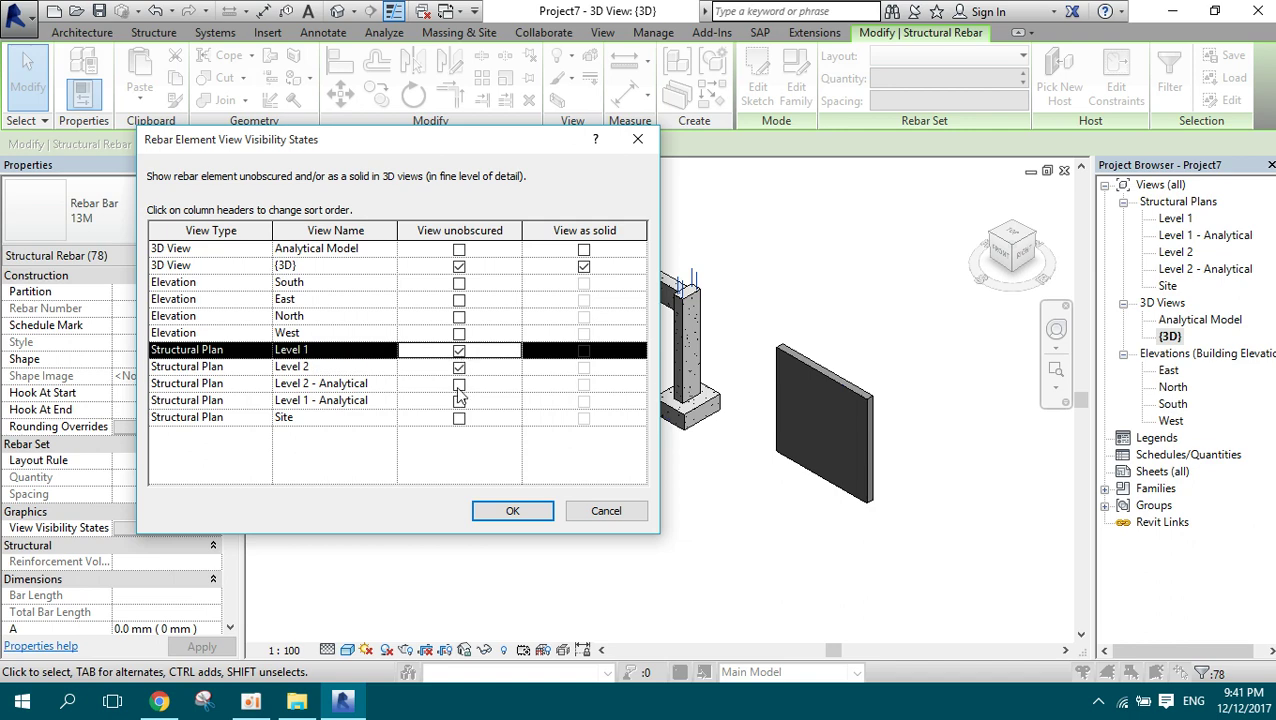
click(507, 511)
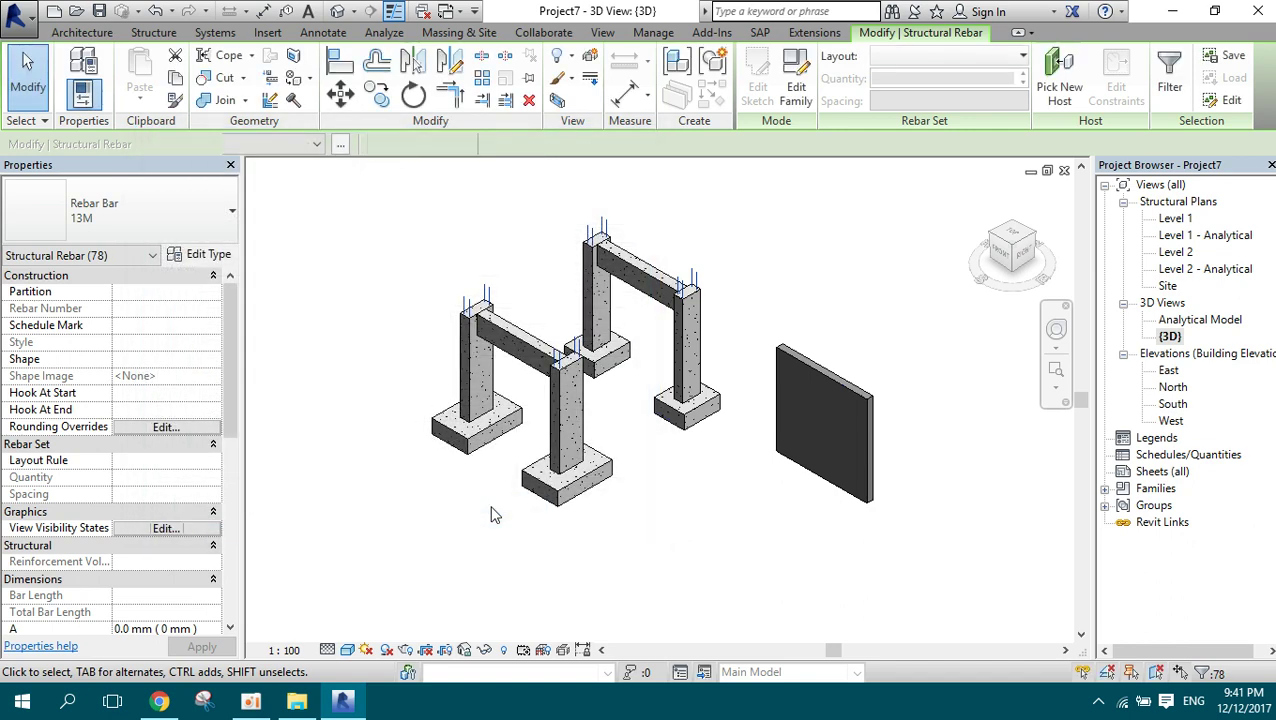
click(497, 596)
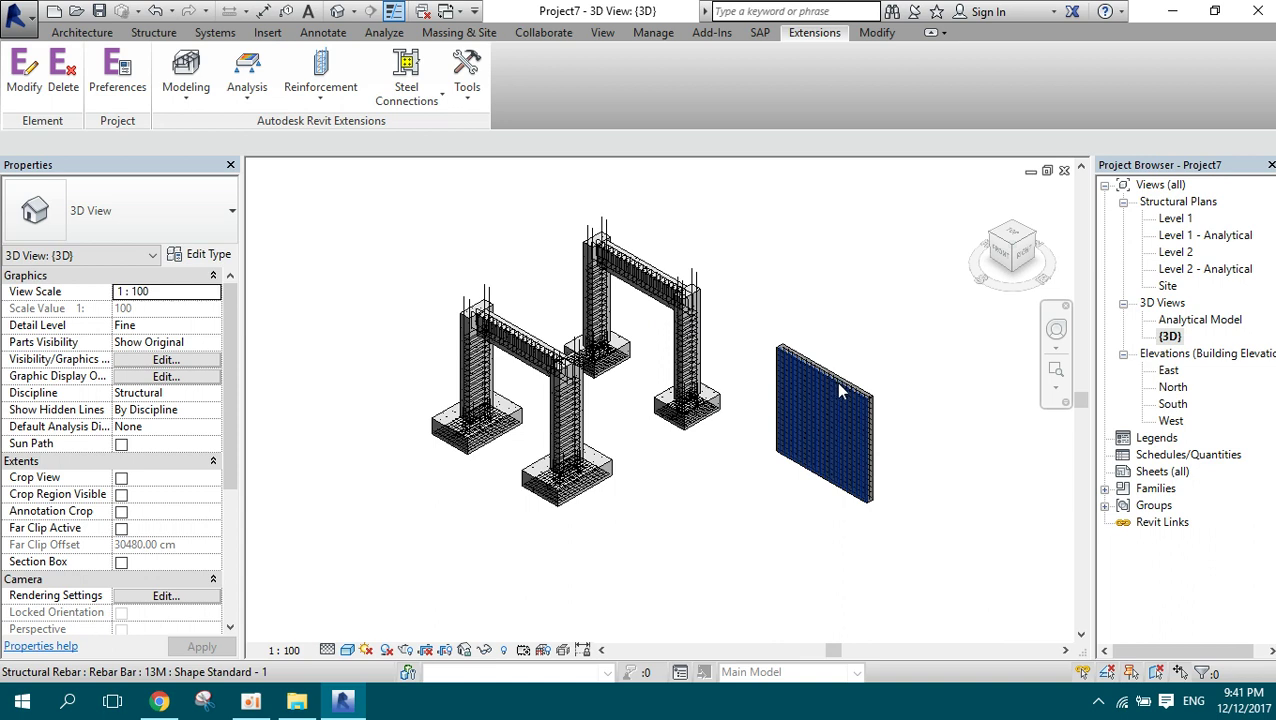
double_click(1175, 252)
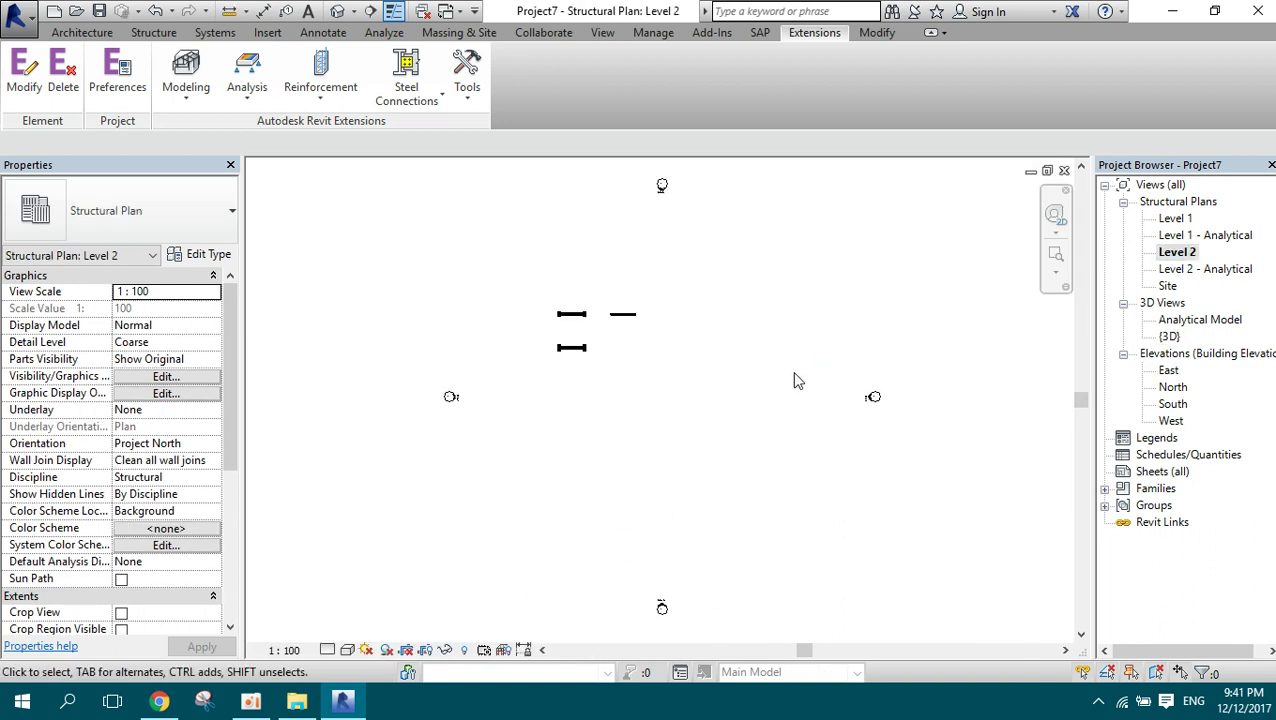
- Zoom into beam B1 on the Level 2 plan and set the detail level to Fine
scroll(560, 322, up, 2)
scroll(545, 310, up, 2)
scroll(555, 362, up, 2)
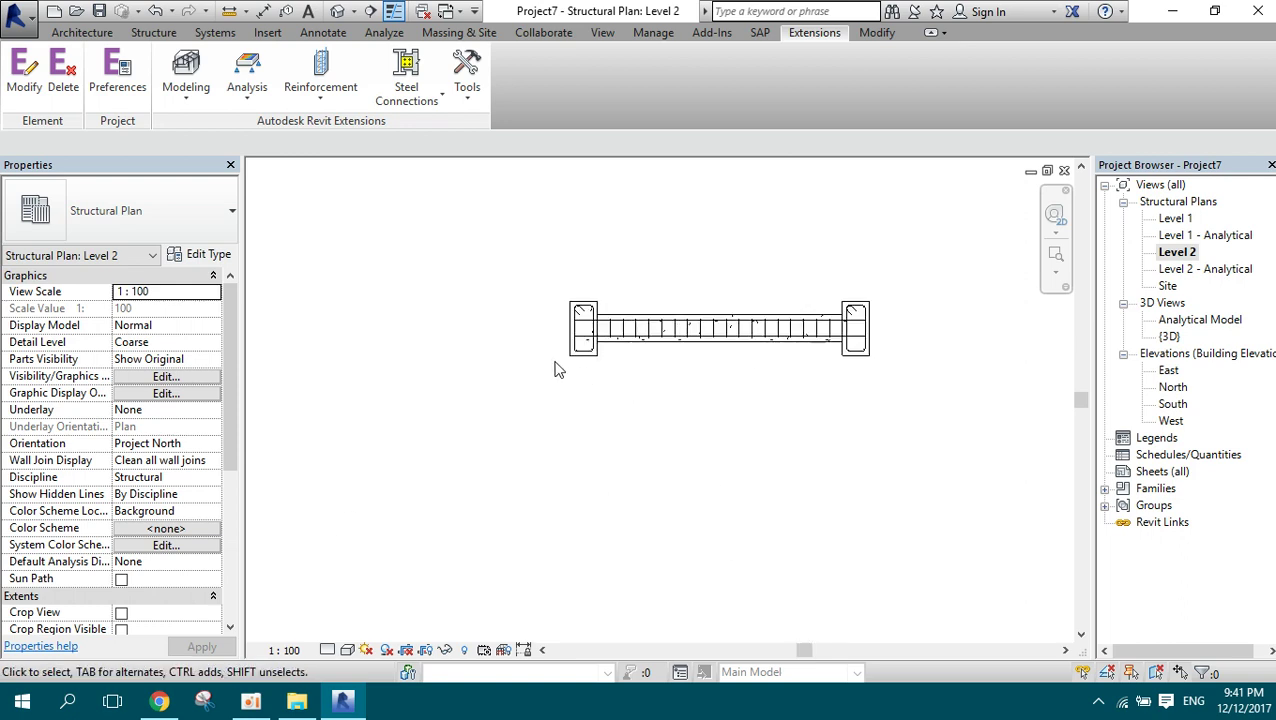
scroll(565, 300, up, 2)
scroll(456, 342, down, 2)
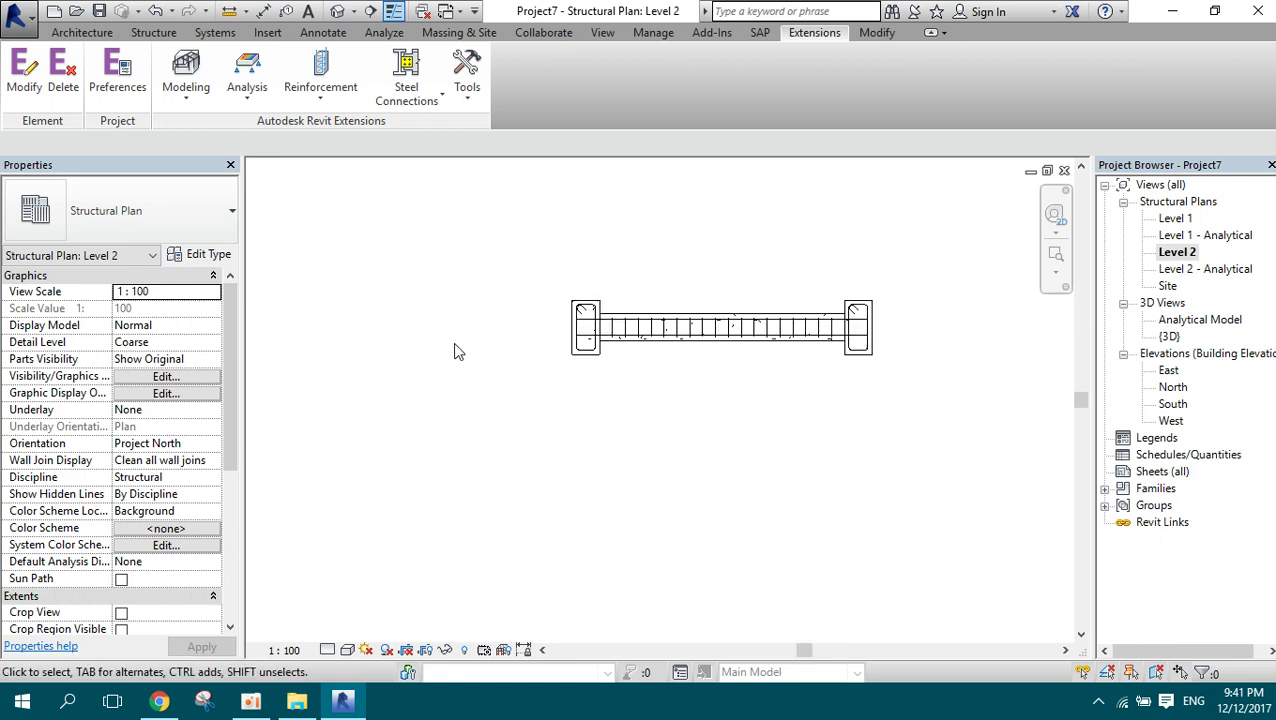
click(329, 650)
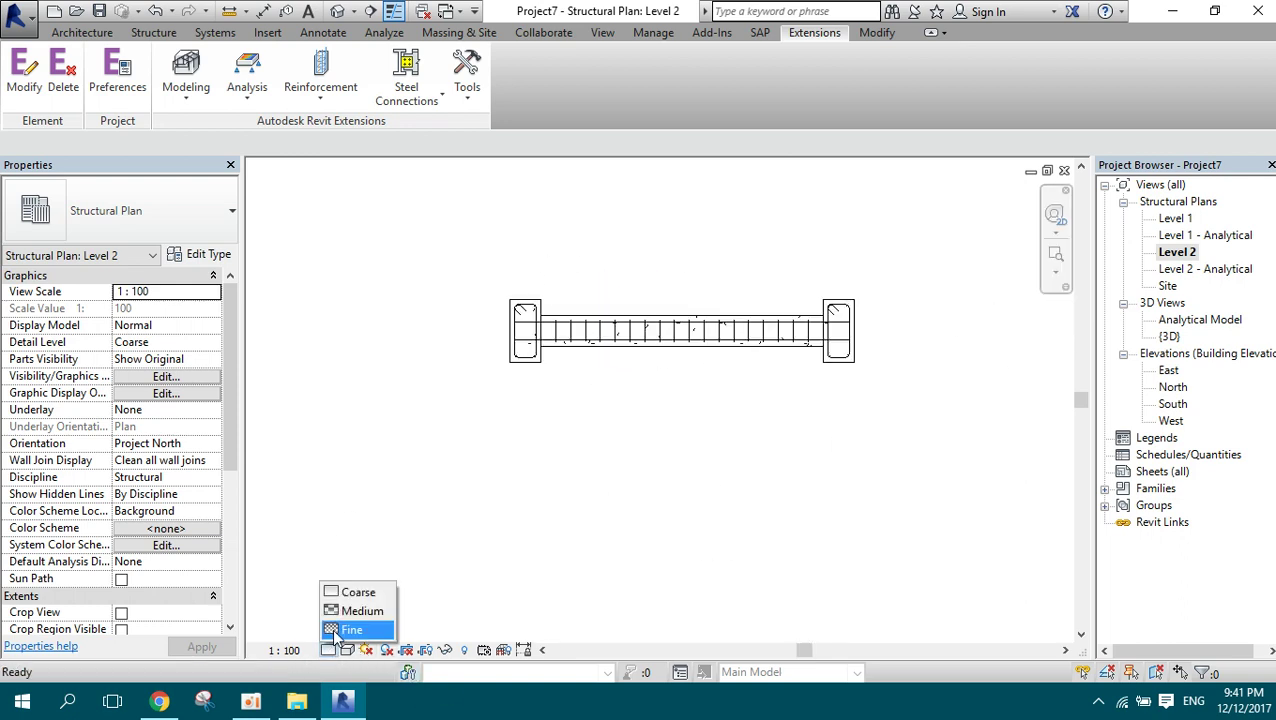
click(340, 630)
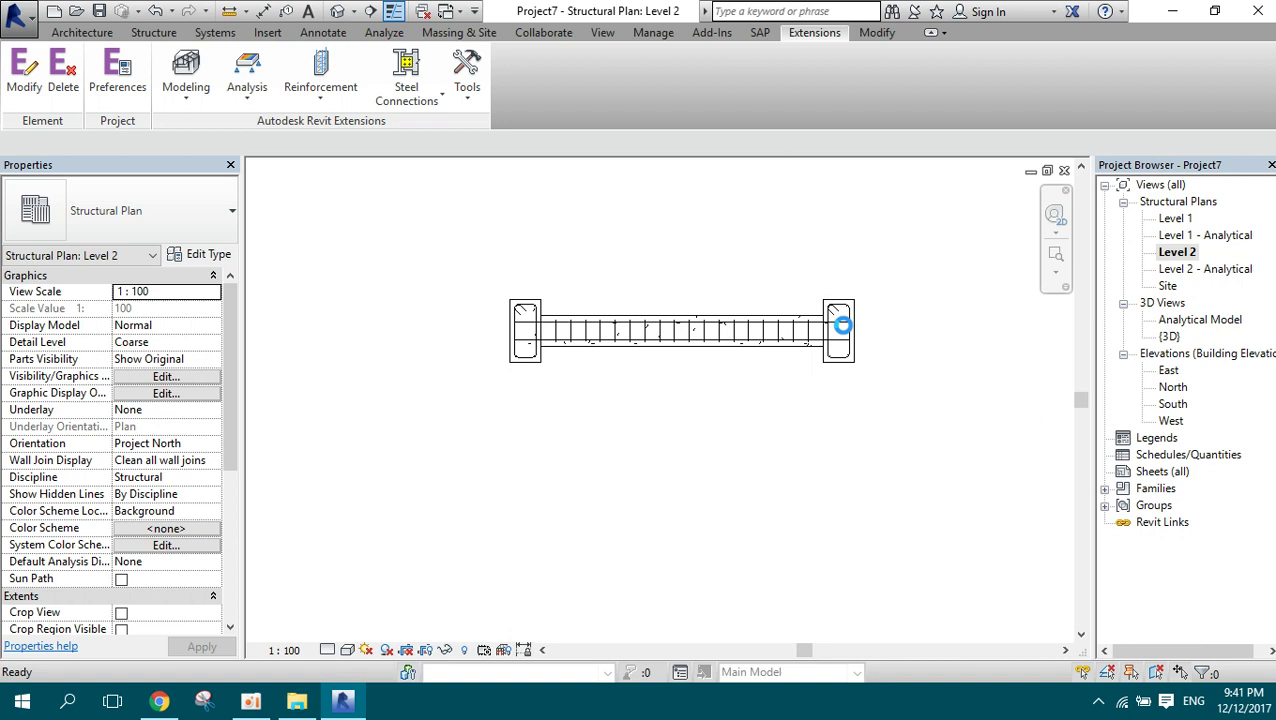
scroll(880, 327, up, 1)
scroll(880, 327, up, 1)
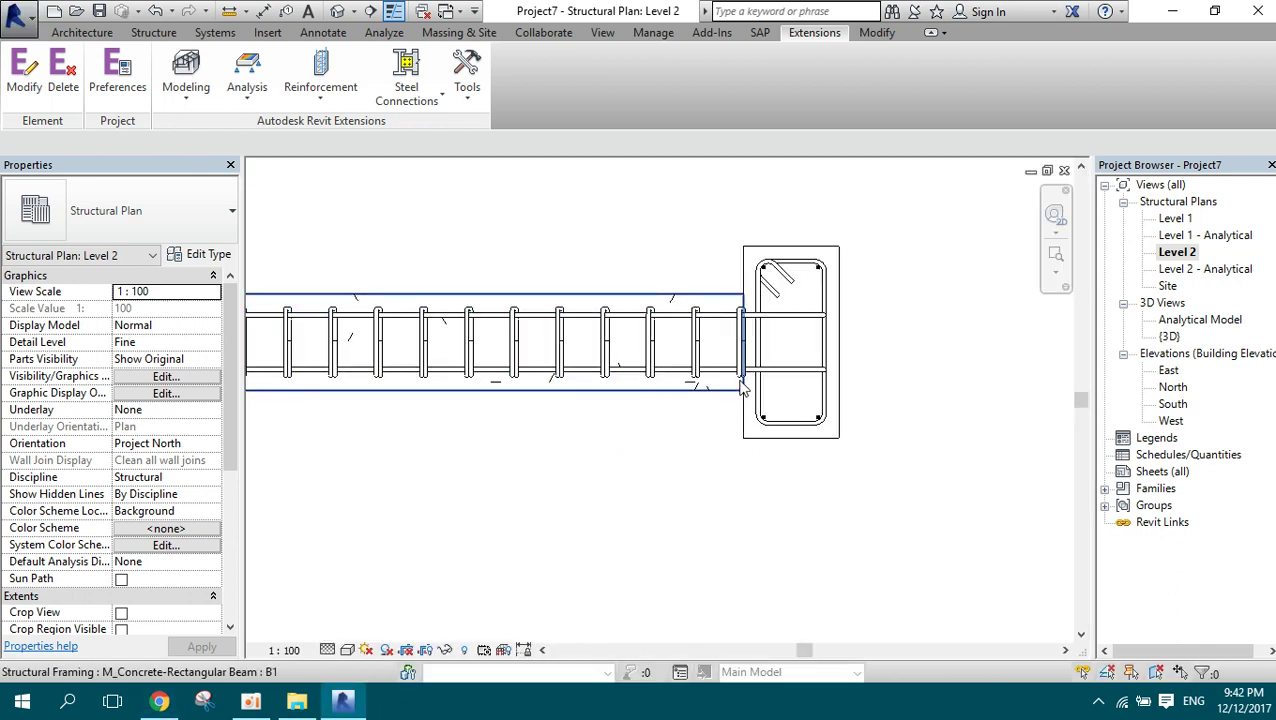
- Select beam B1's 20-stirrup rebar set in the Level 2 plan
click(693, 358)
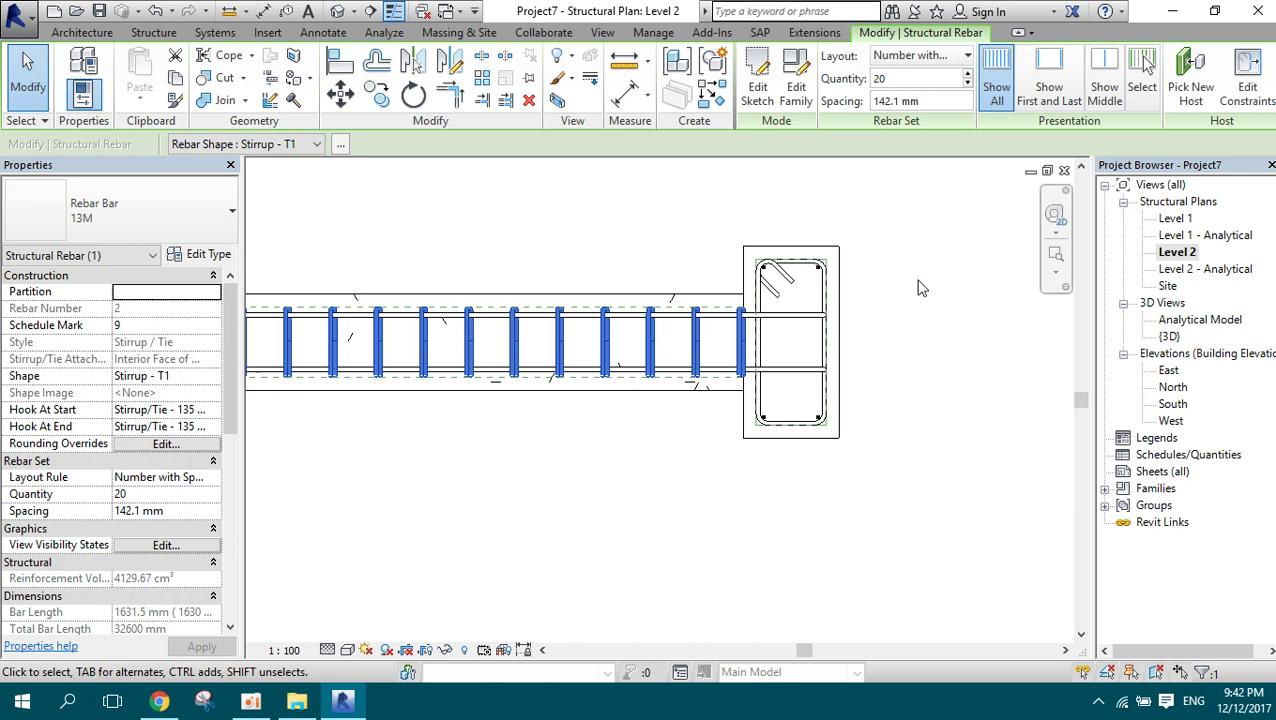
scroll(920, 287, down, 2)
scroll(929, 351, down, 2)
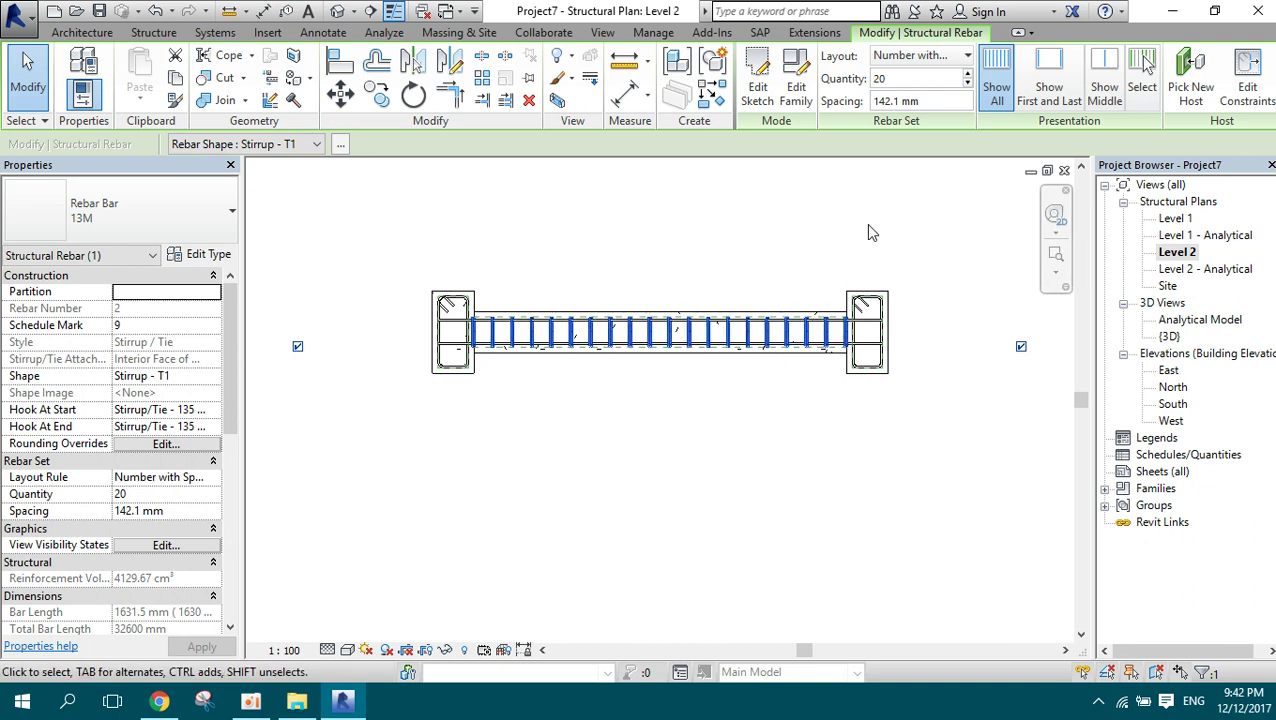
scroll(806, 361, up, 2)
scroll(865, 313, up, 2)
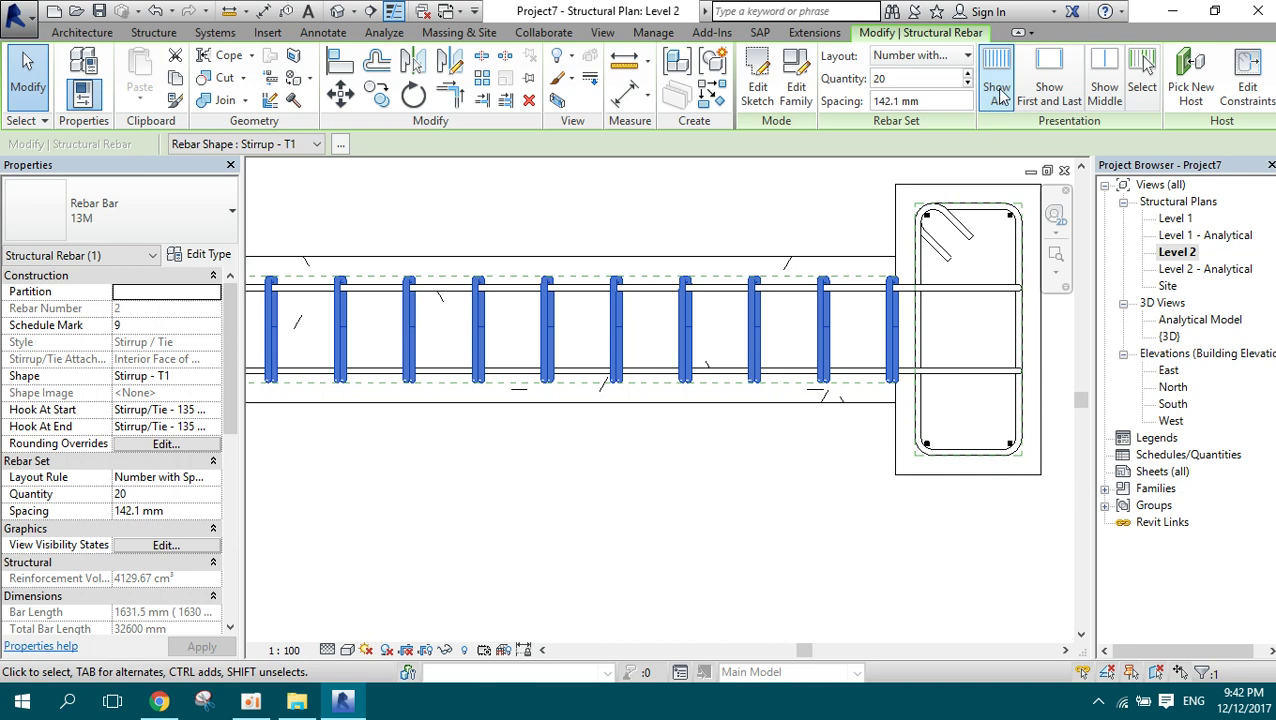
scroll(900, 308, down, 1)
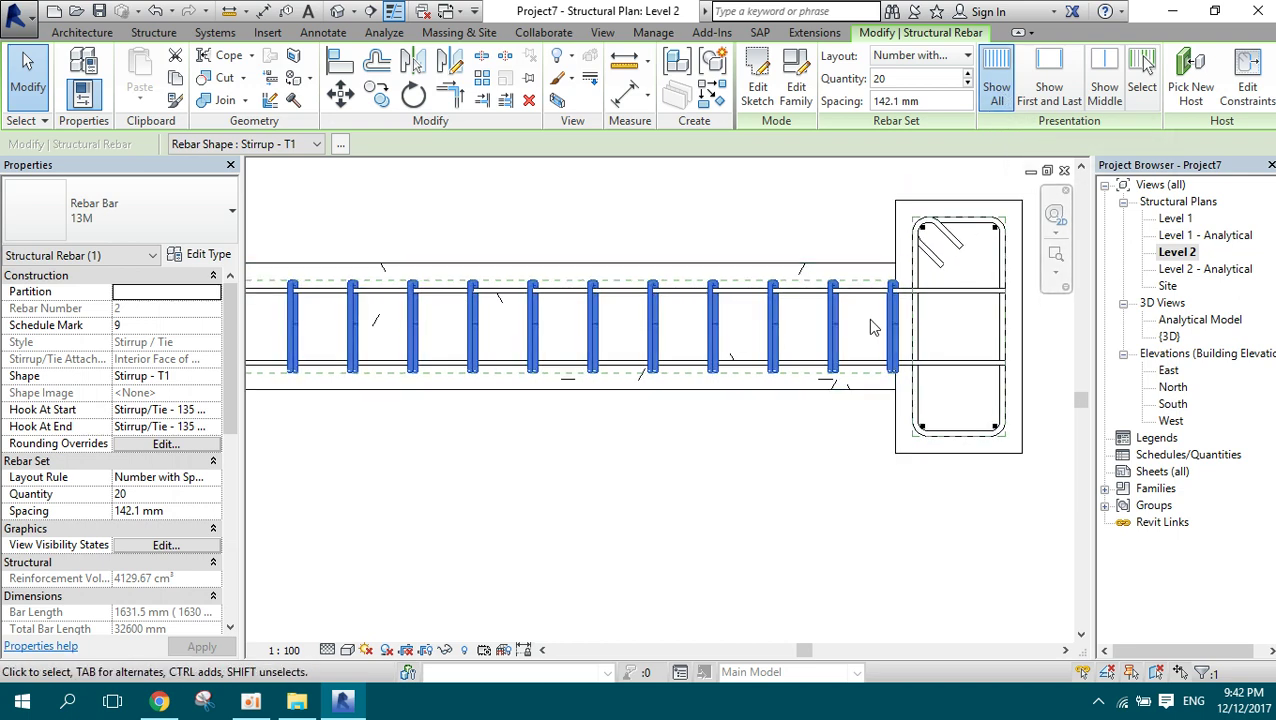
- Switch the stirrup presentation to Show First and Last, then Show Middle, then Select
click(1050, 88)
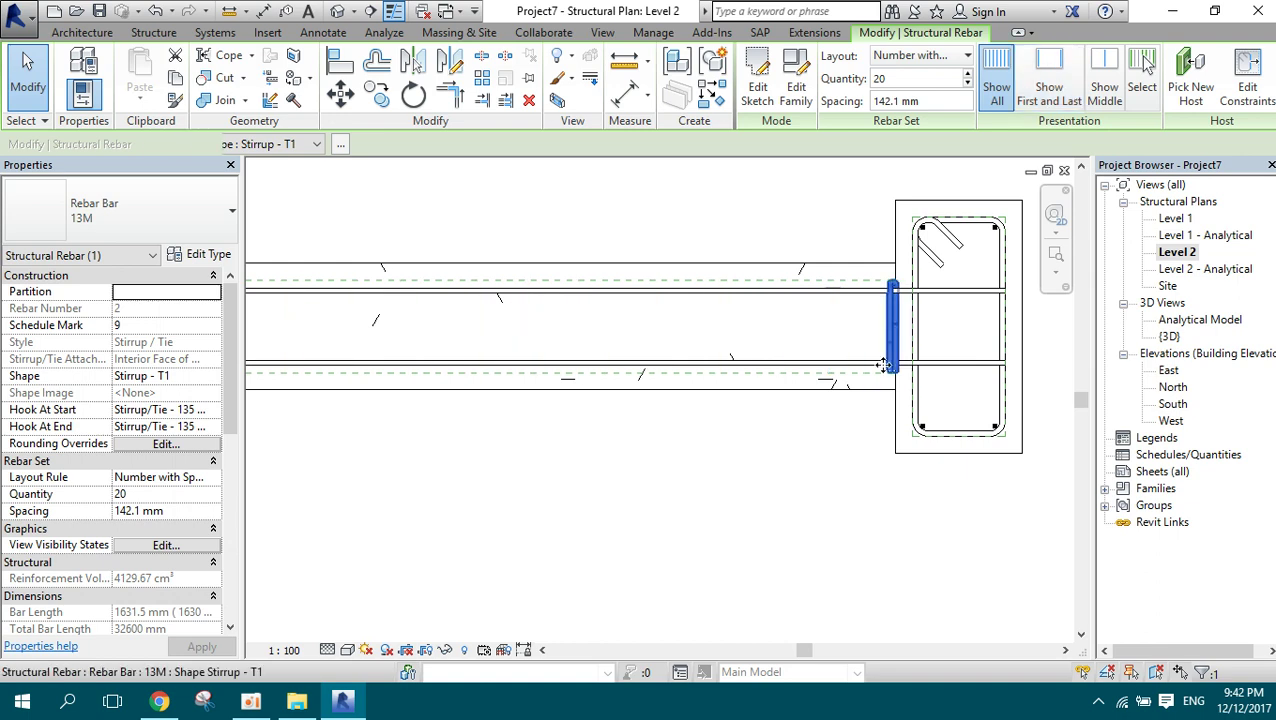
scroll(806, 258, down, 1)
scroll(925, 283, down, 2)
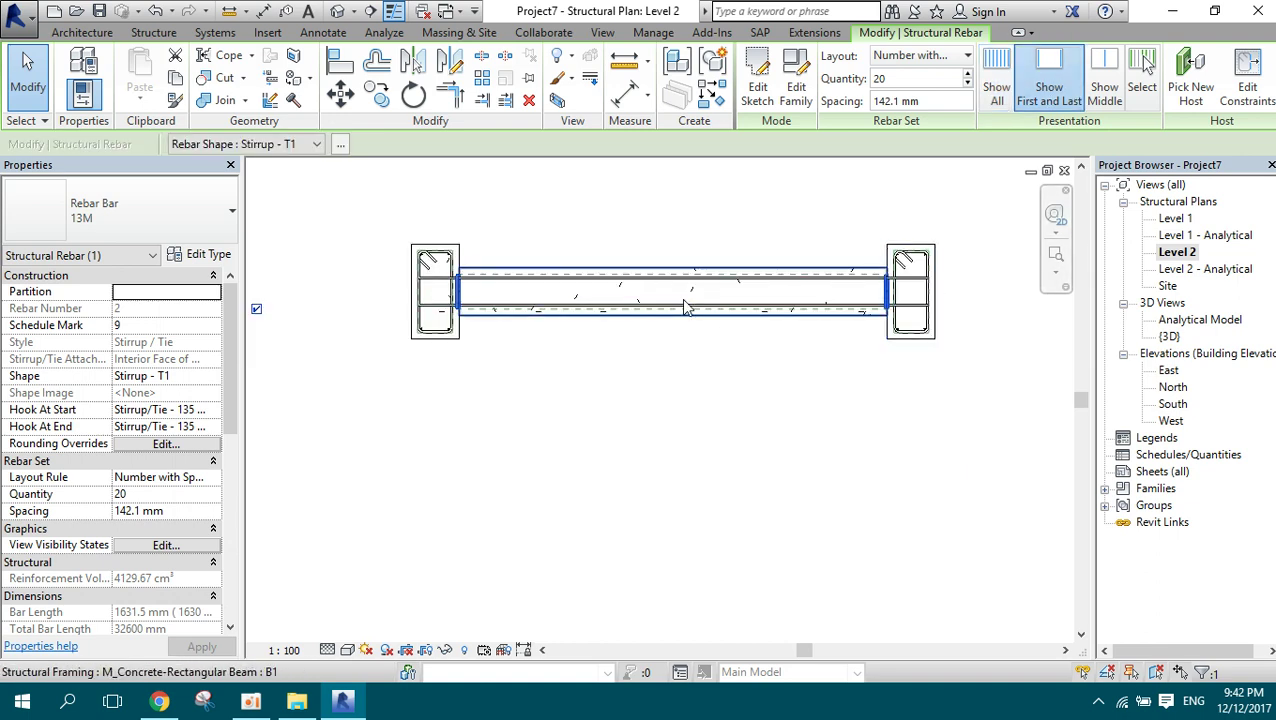
scroll(782, 275, up, 1)
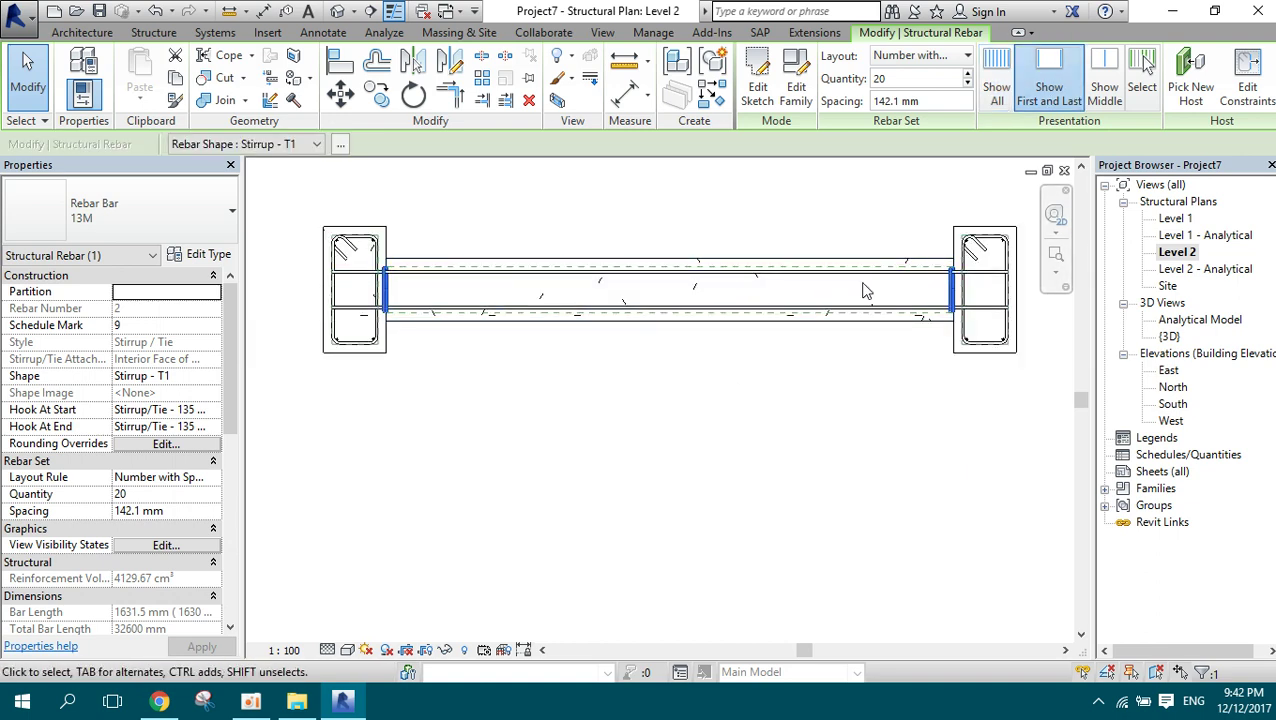
click(1110, 100)
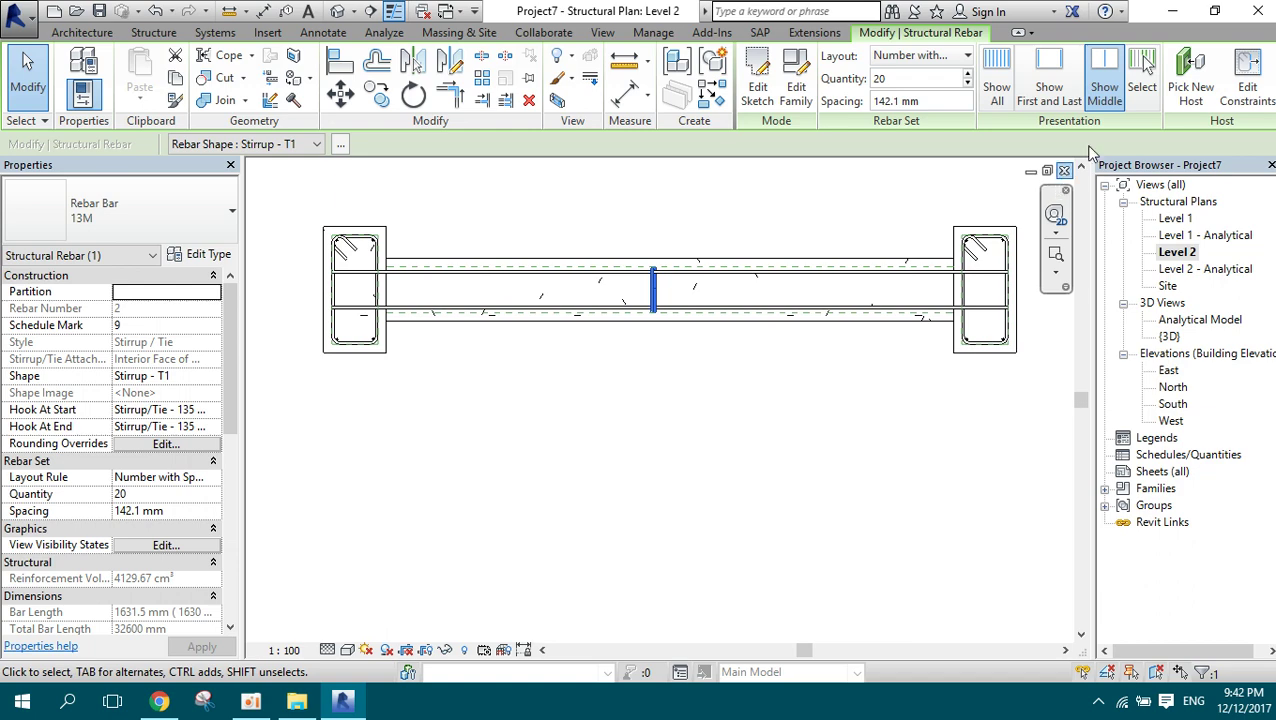
click(1142, 68)
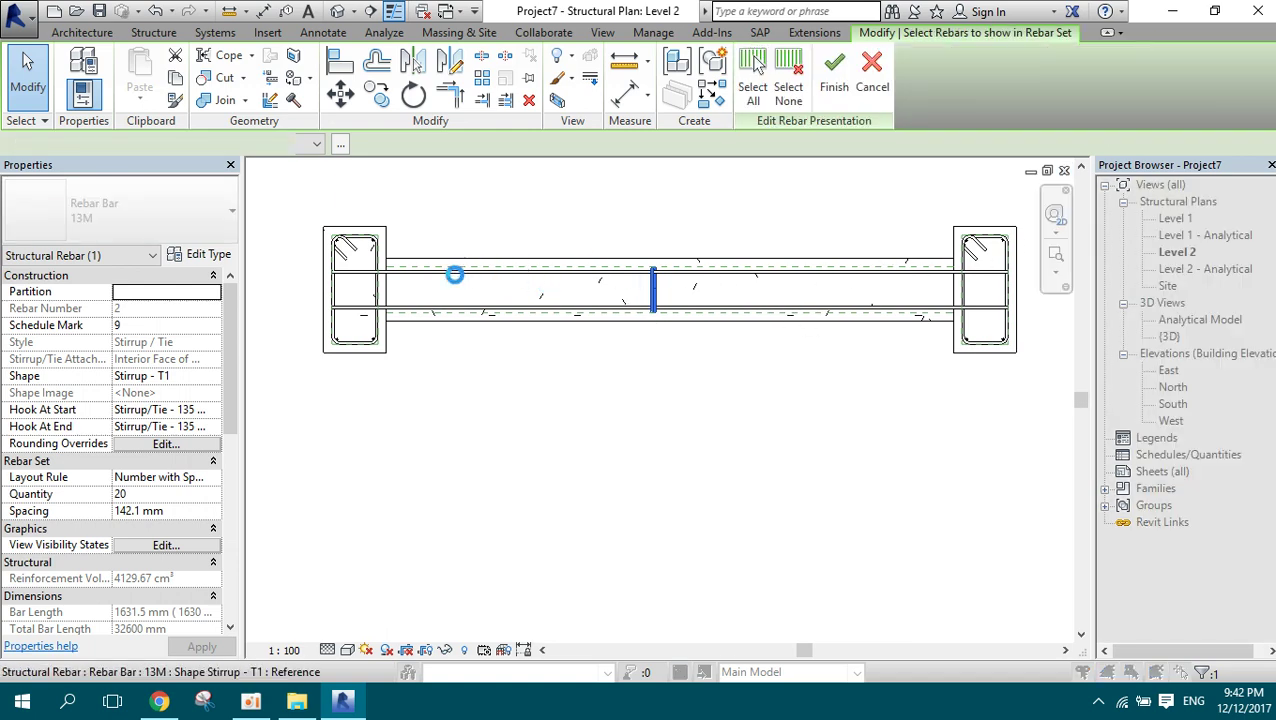
- Pick three middle stirrups of beam B1 to display and finish the selection
click(753, 75)
click(834, 75)
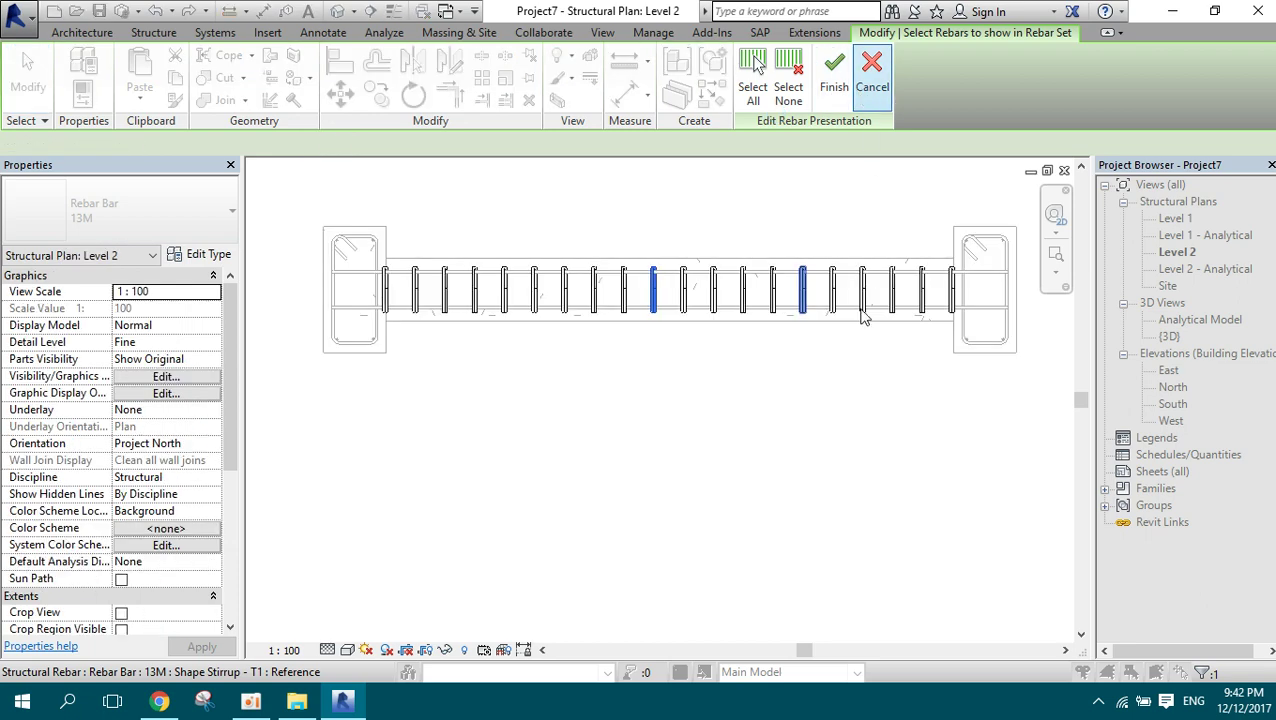
click(681, 298)
click(716, 300)
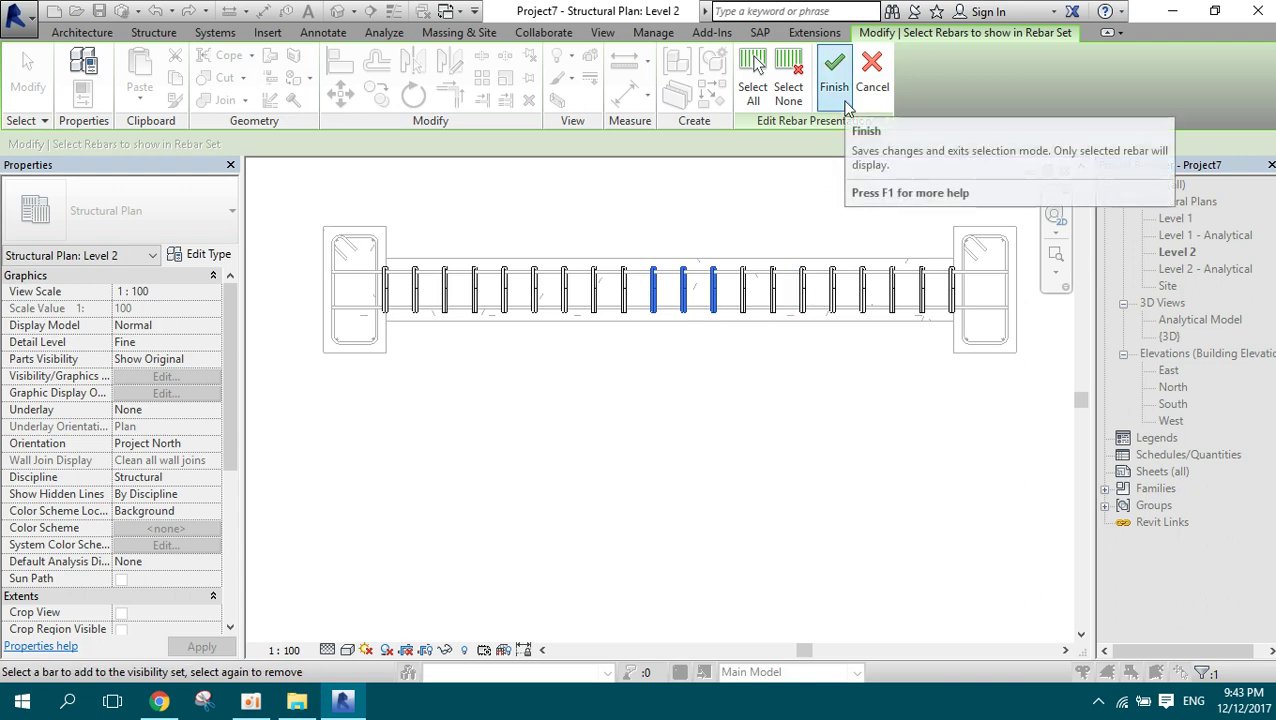
click(834, 72)
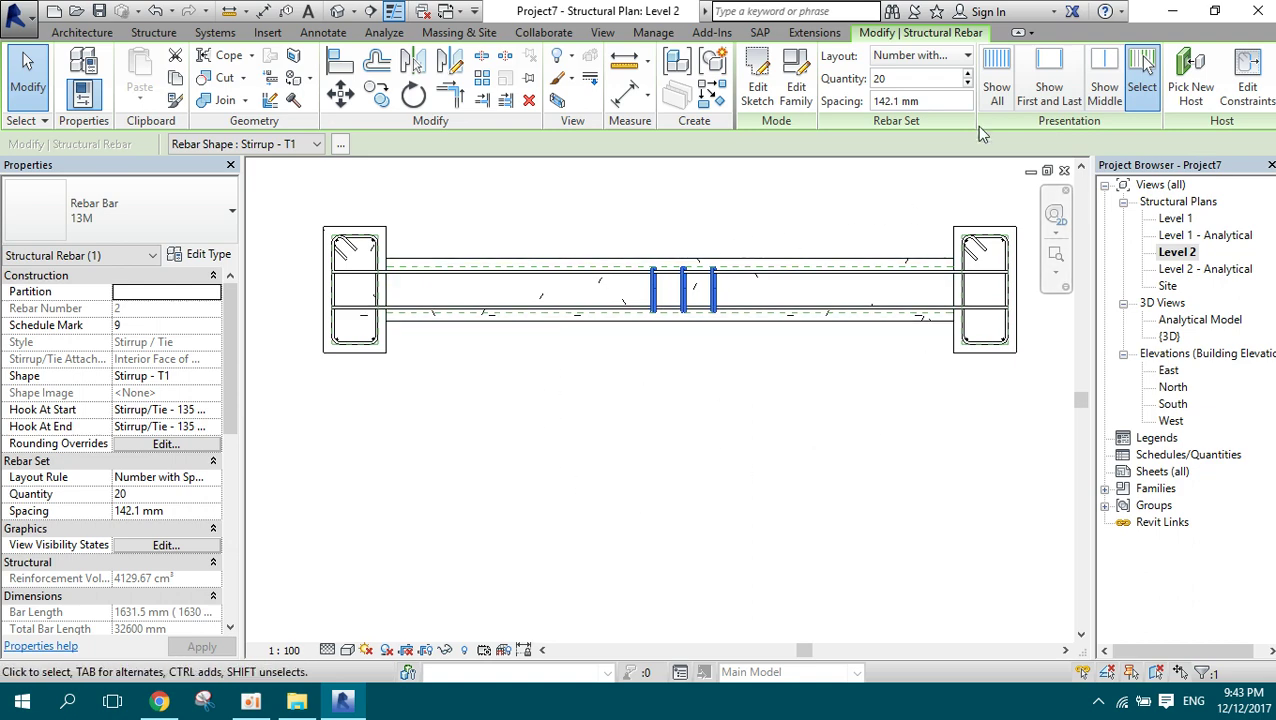
- Restore Show All for the stirrup set, deselect it, and choose the {3D} view
click(997, 75)
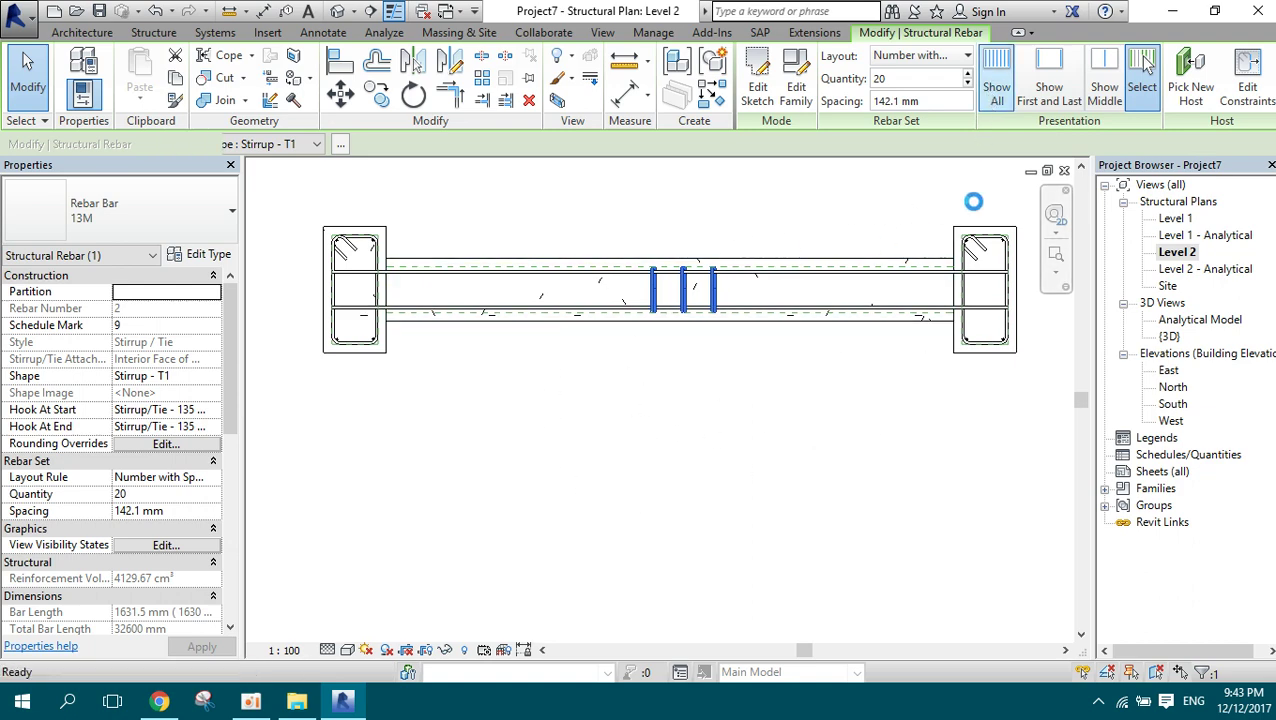
click(1098, 108)
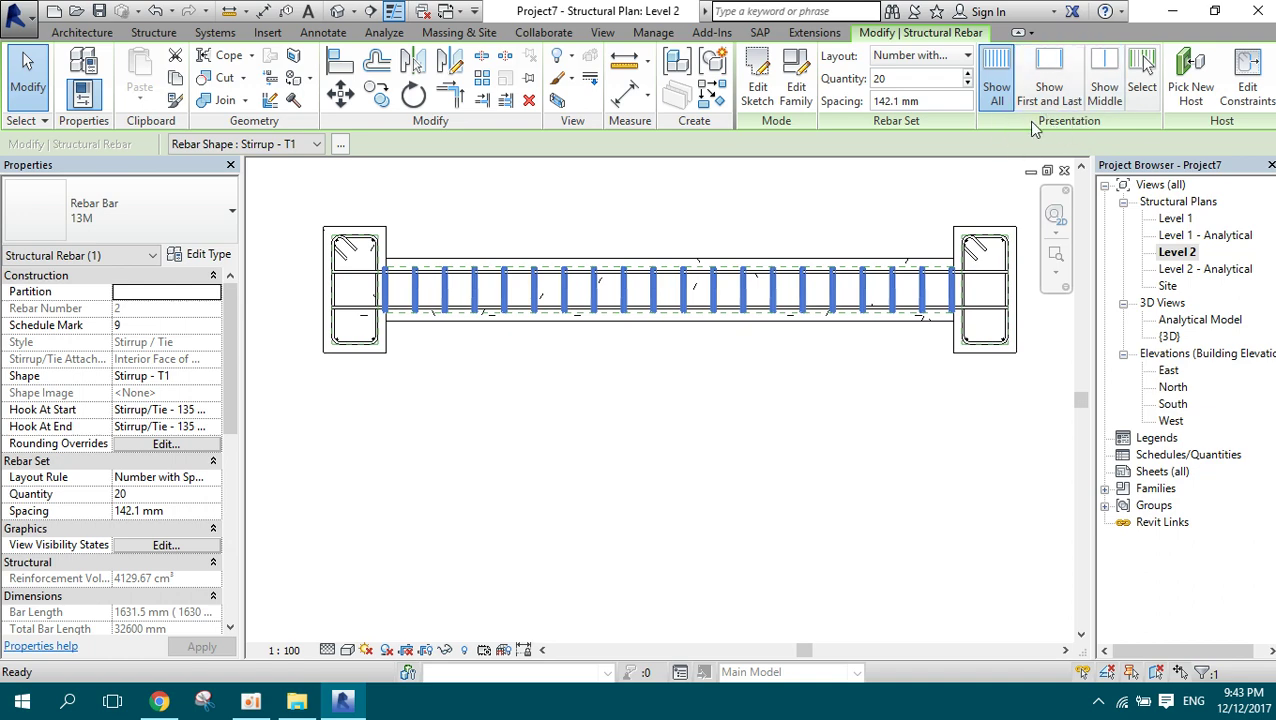
click(800, 244)
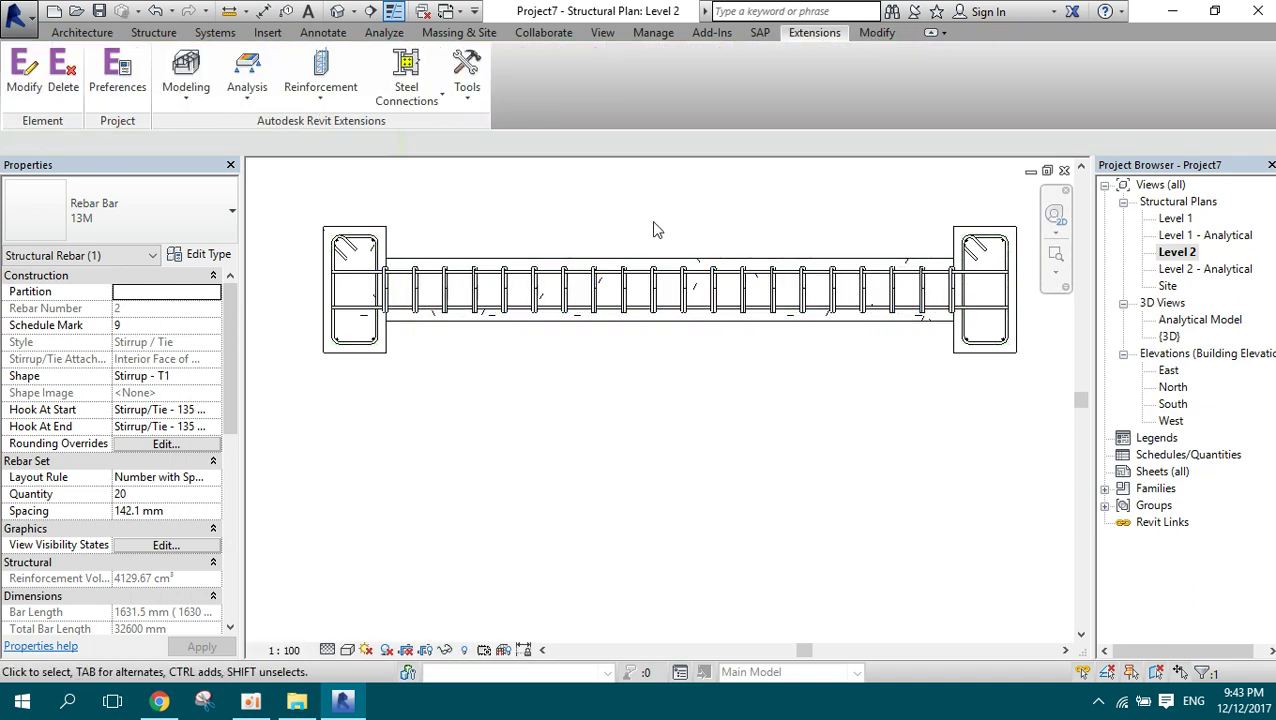
click(1175, 338)
- Open the {3D} view, zoom in, and select a rebar set in the wall
double_click(1170, 337)
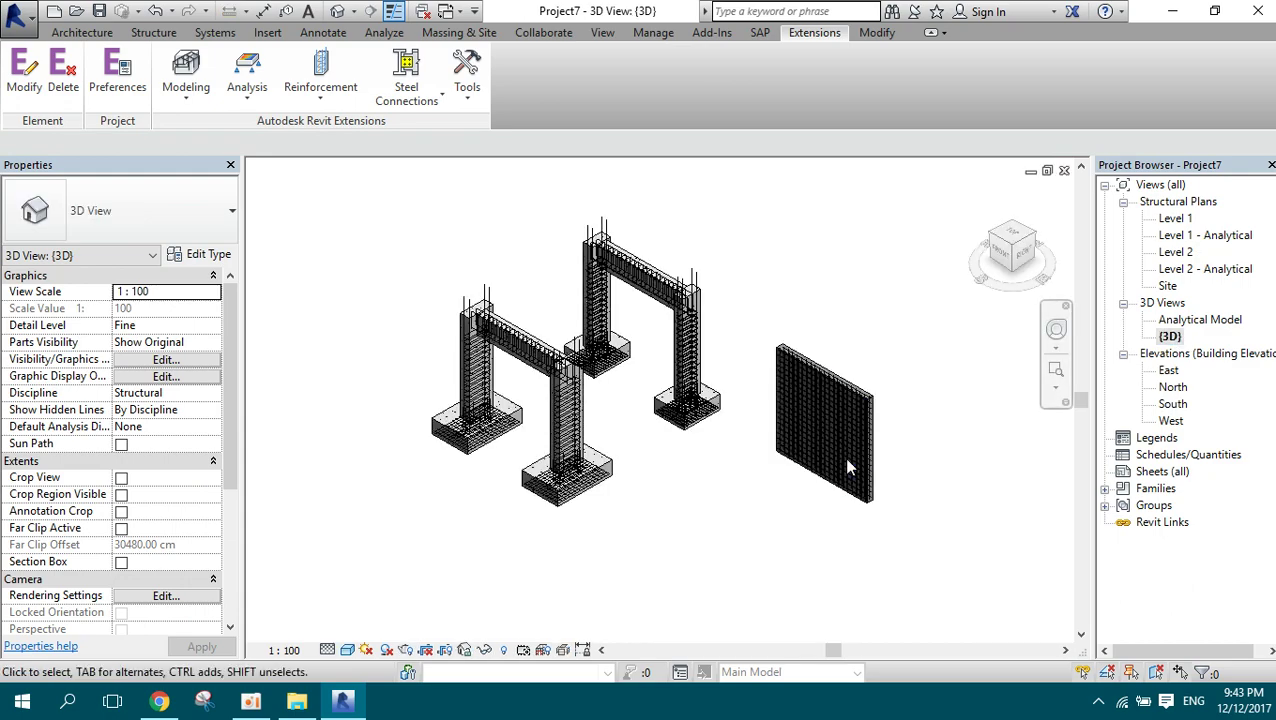
scroll(895, 415, up, 3)
scroll(827, 419, up, 5)
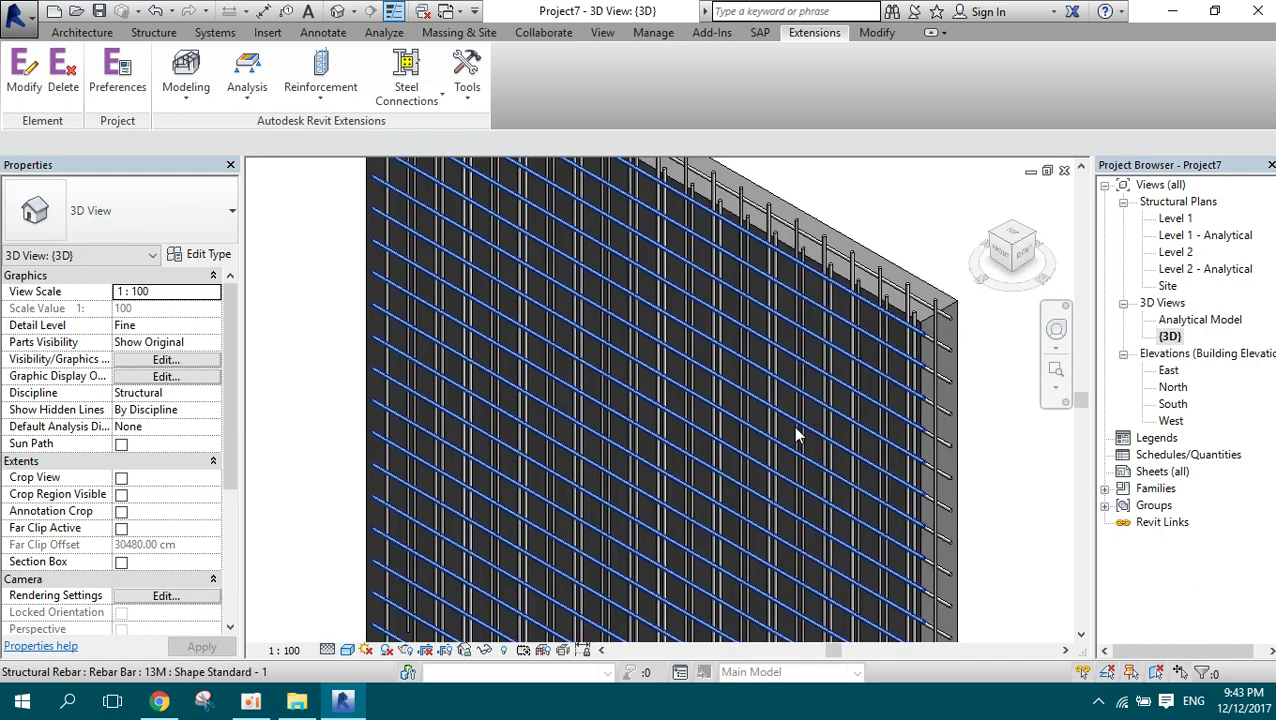
click(791, 416)
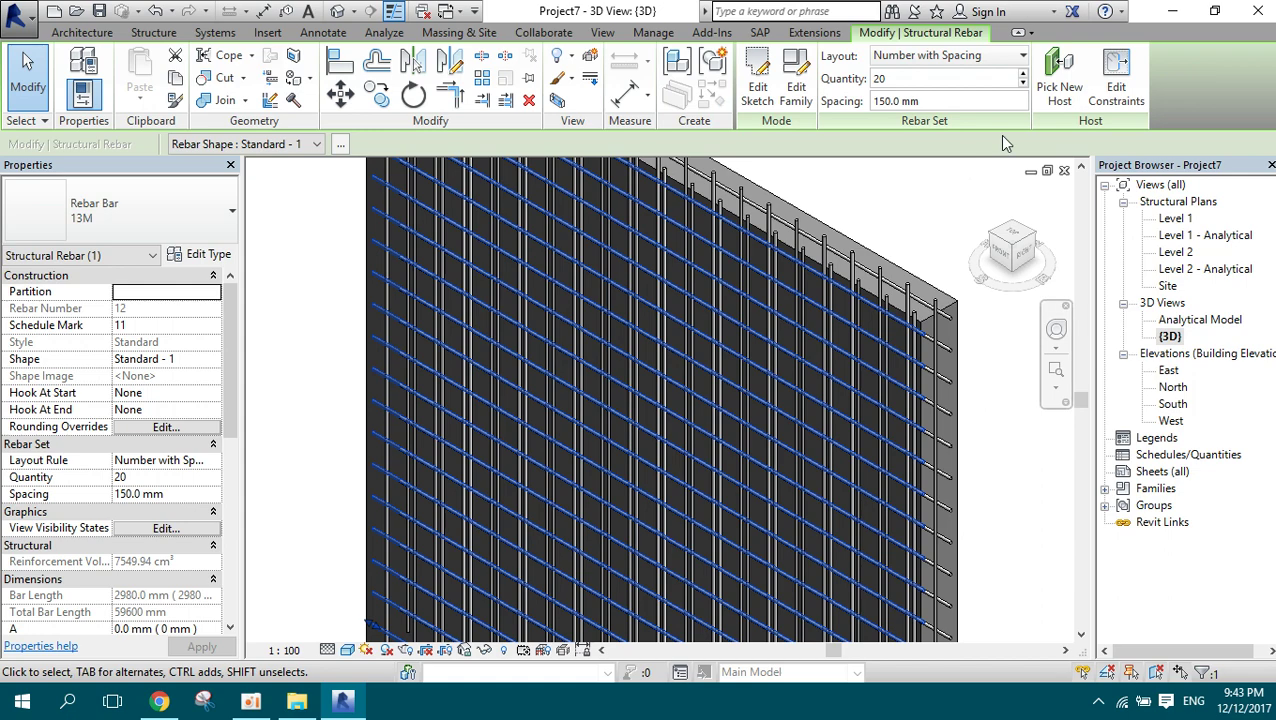
- Zoom back out and open the North elevation from the Project Browser
scroll(780, 300, down, 3)
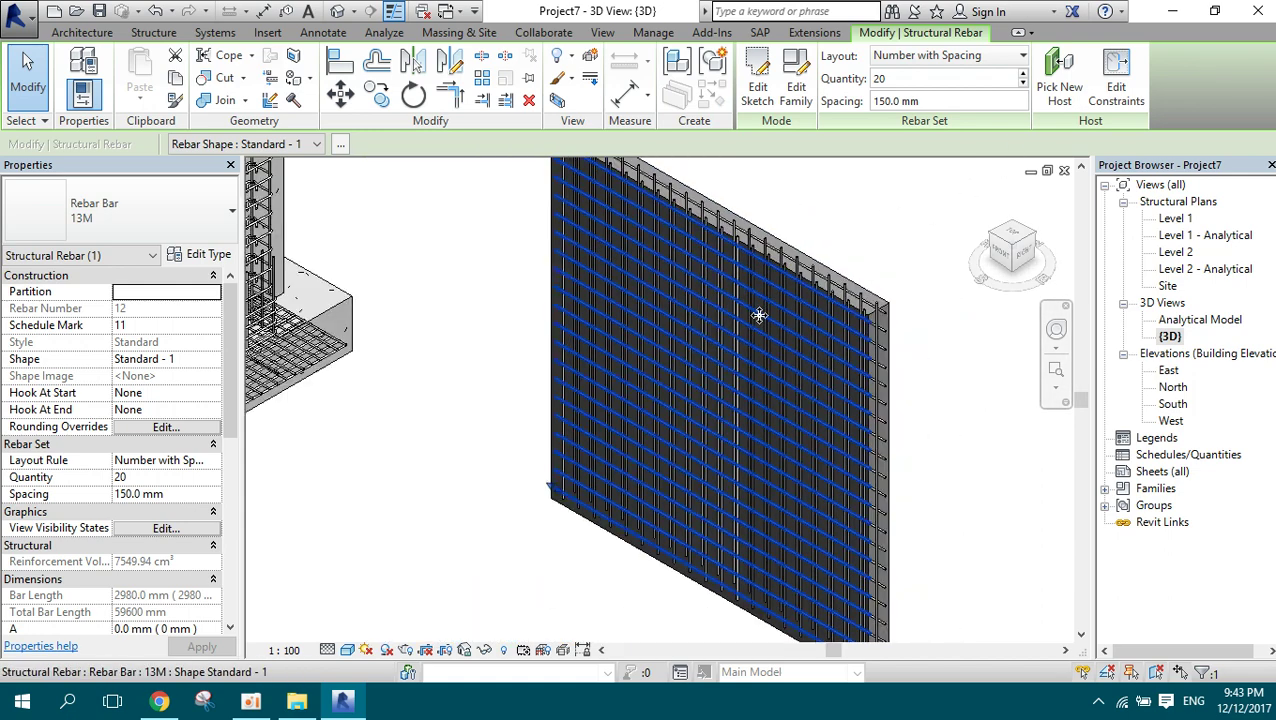
scroll(758, 314, down, 2)
scroll(740, 440, down, 2)
scroll(747, 410, up, 2)
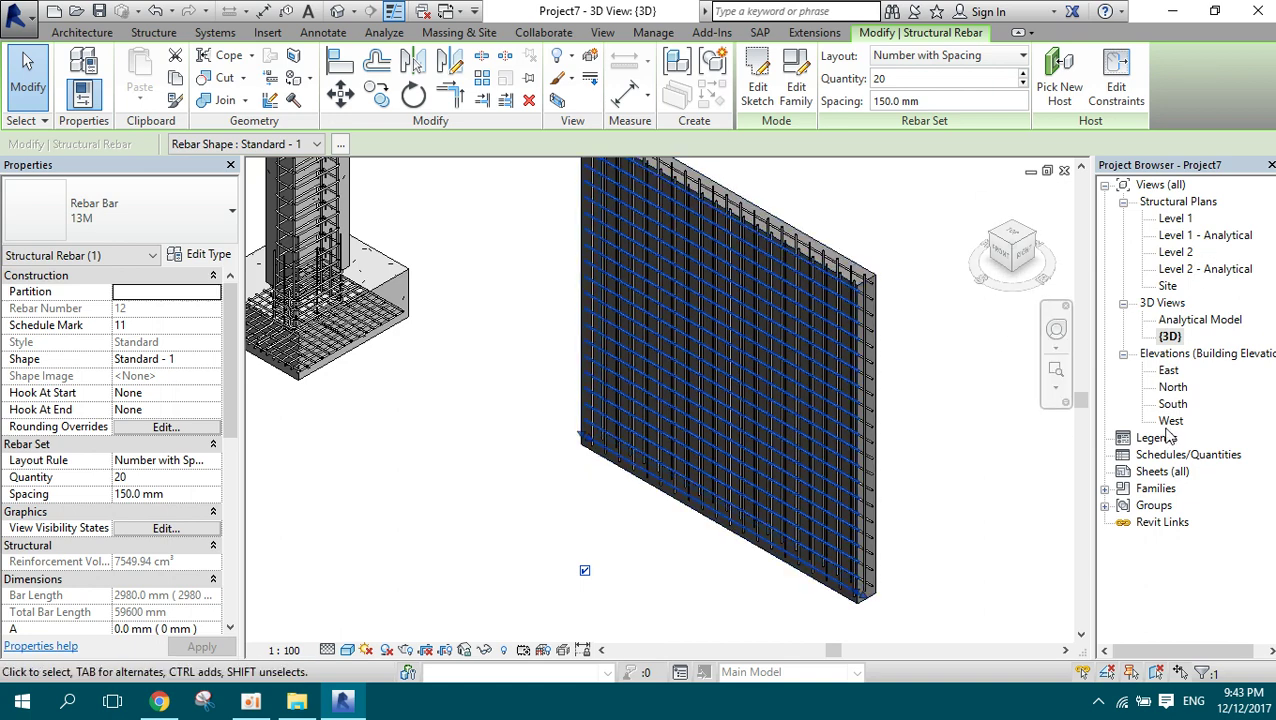
double_click(1175, 388)
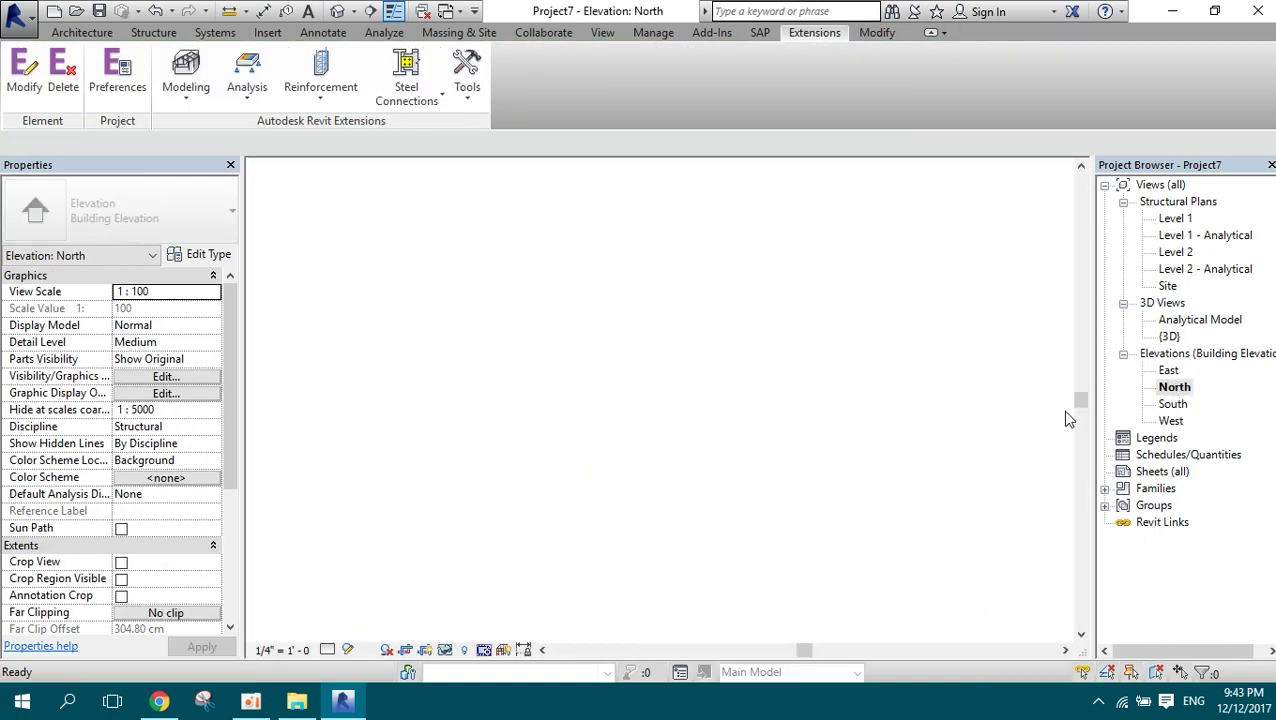
- Make the wall's rebar set unobscured in North elevation, showing only first and last bars
click(806, 436)
scroll(802, 431, up, 2)
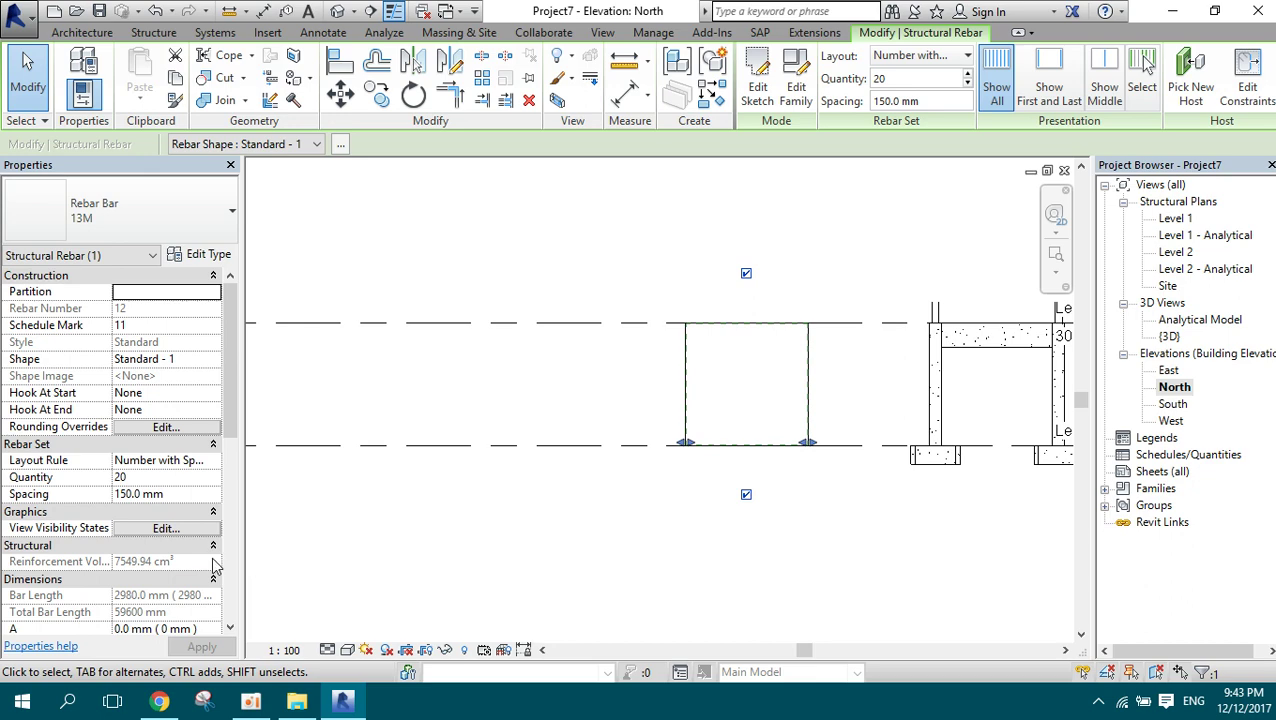
click(200, 529)
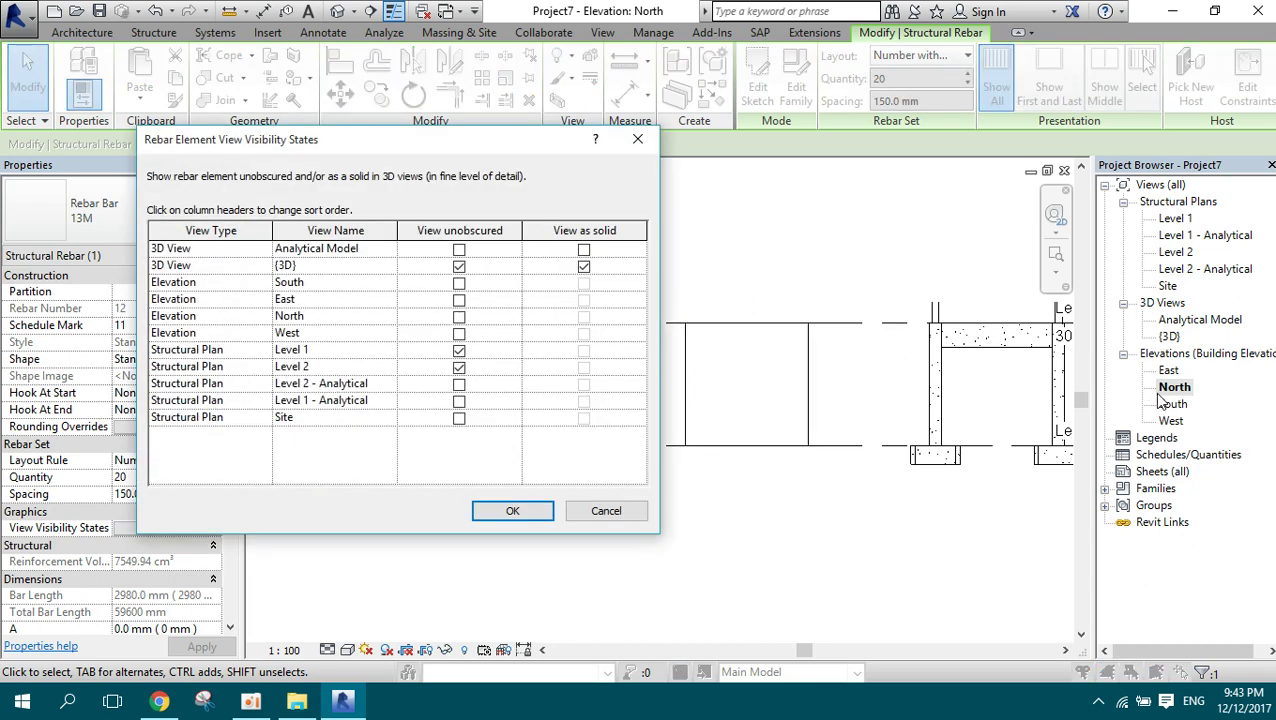
click(459, 317)
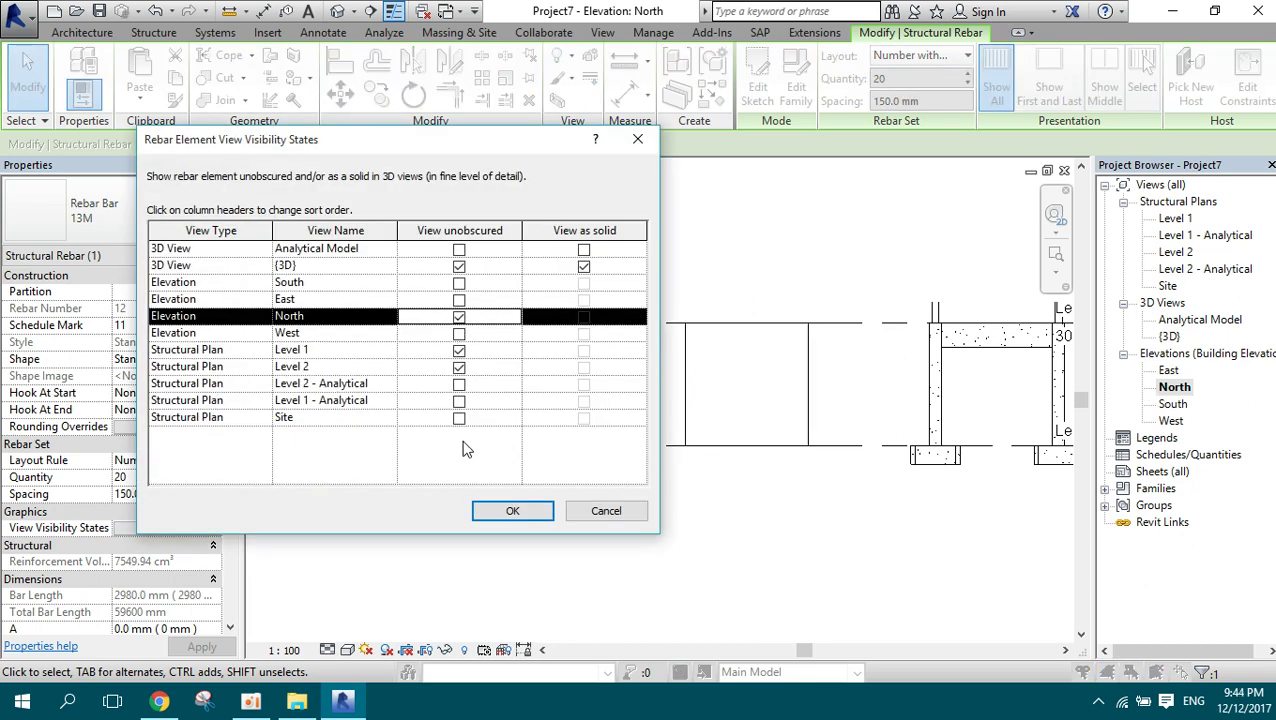
click(508, 508)
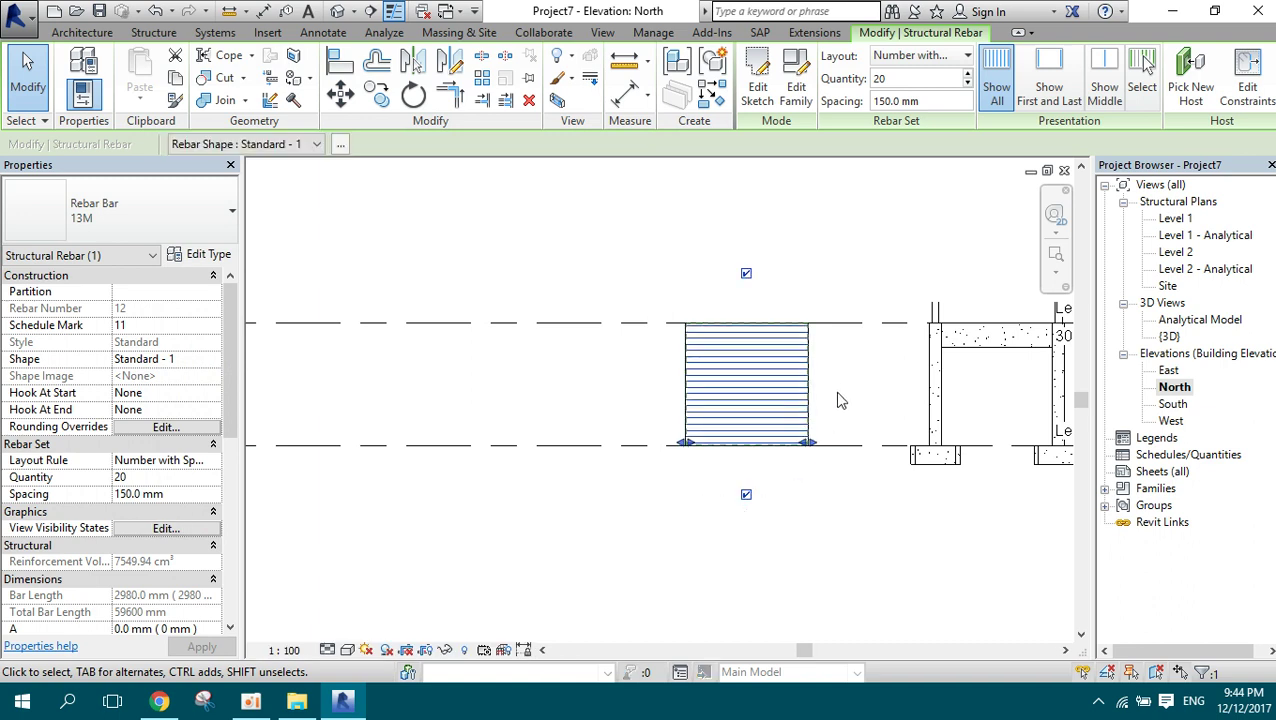
click(1049, 80)
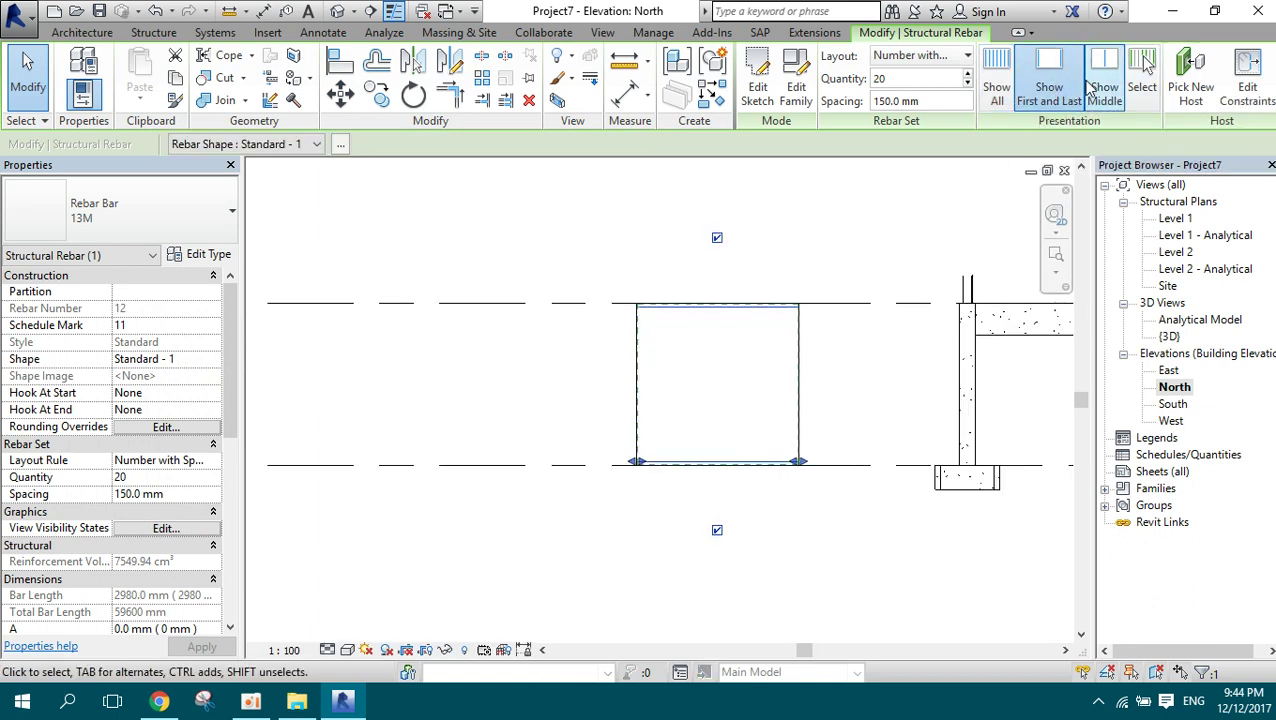
- Show only five chosen middle bars of the wall rebar set, then open Level 1 plan
click(1104, 80)
click(1142, 80)
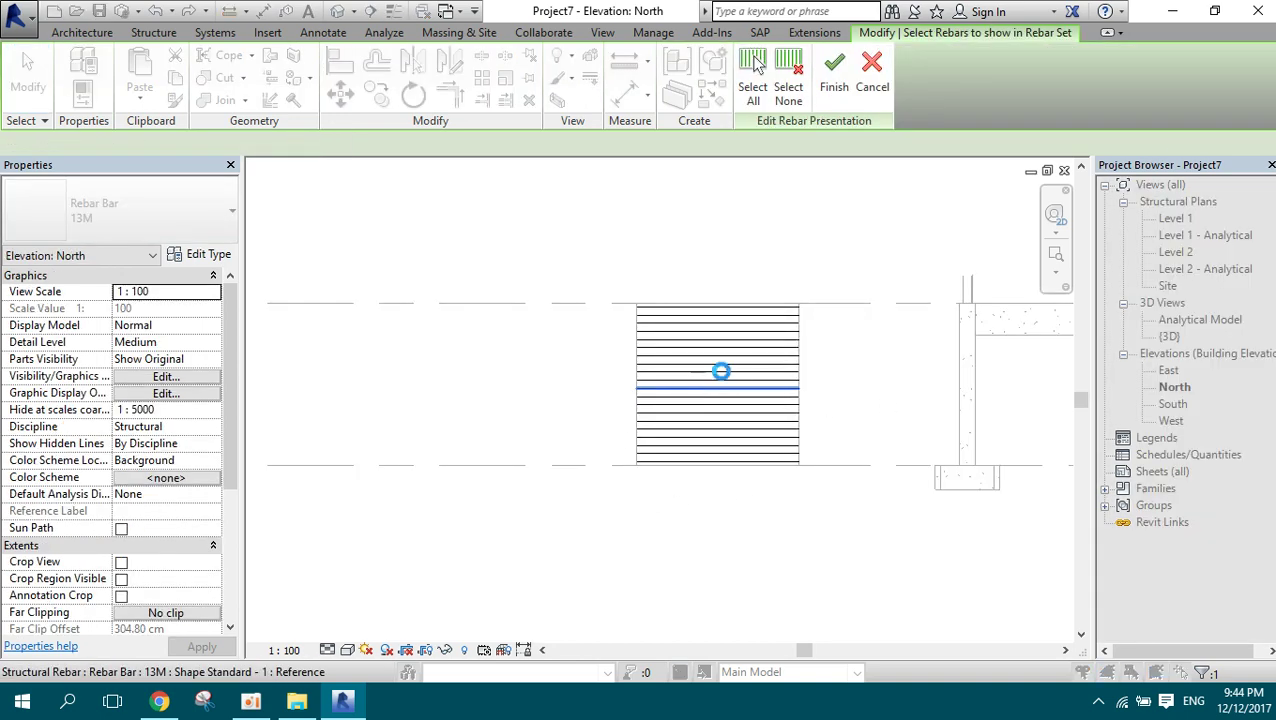
click(720, 385)
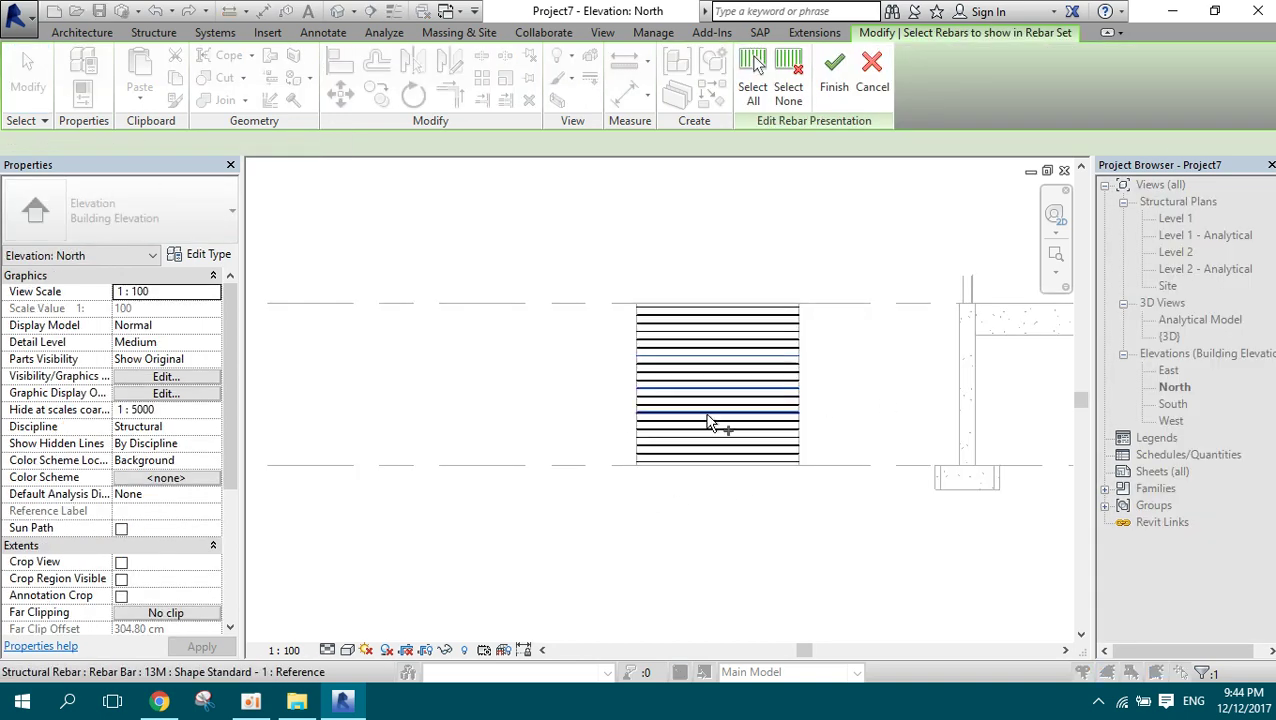
click(728, 367)
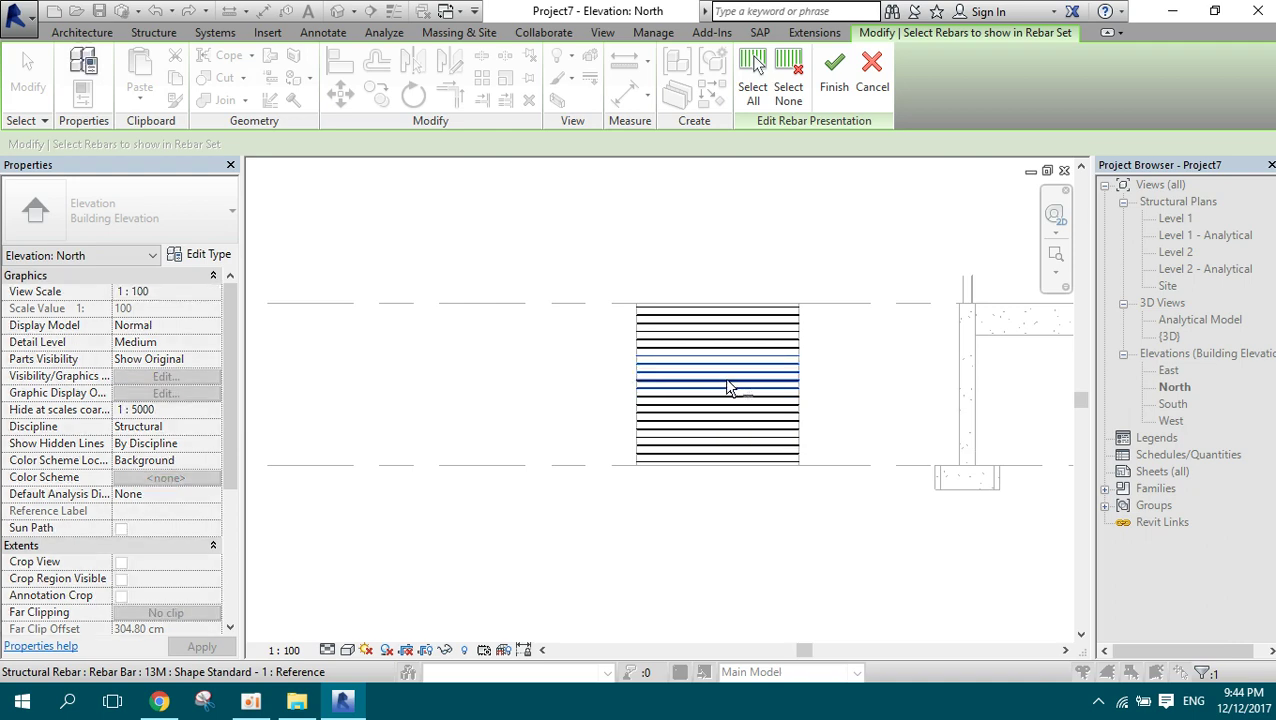
click(834, 72)
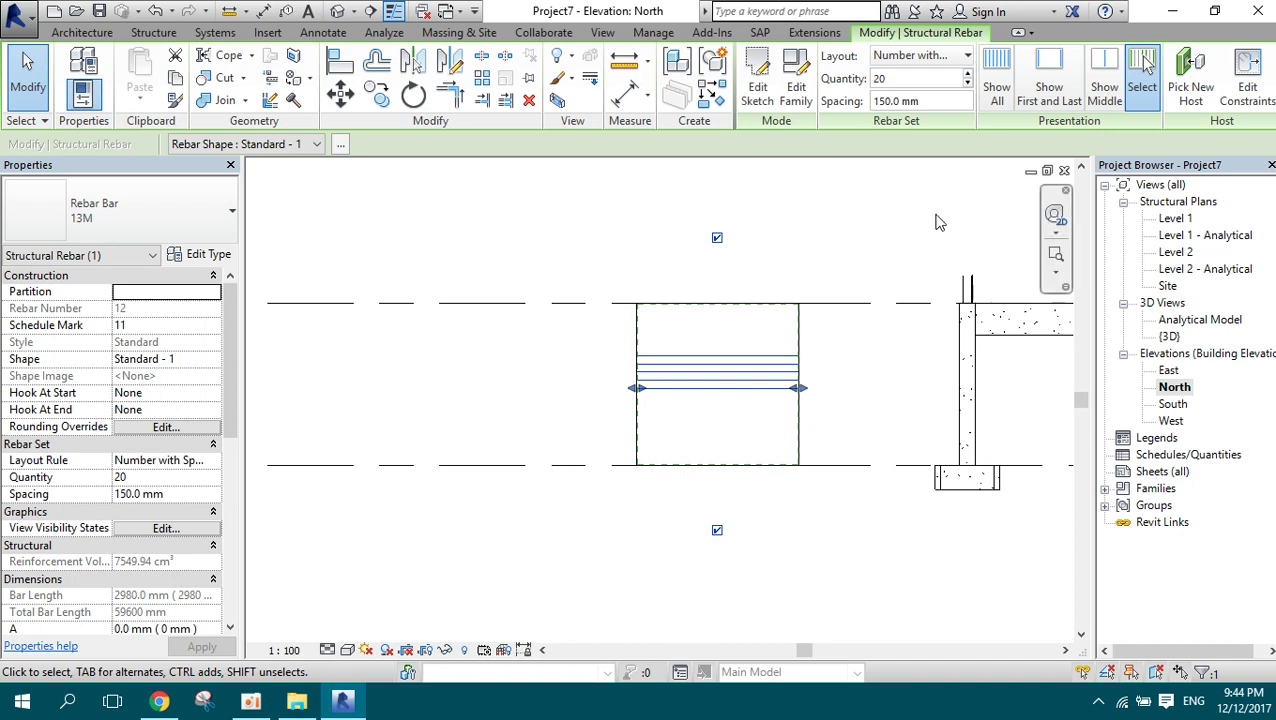
double_click(1180, 220)
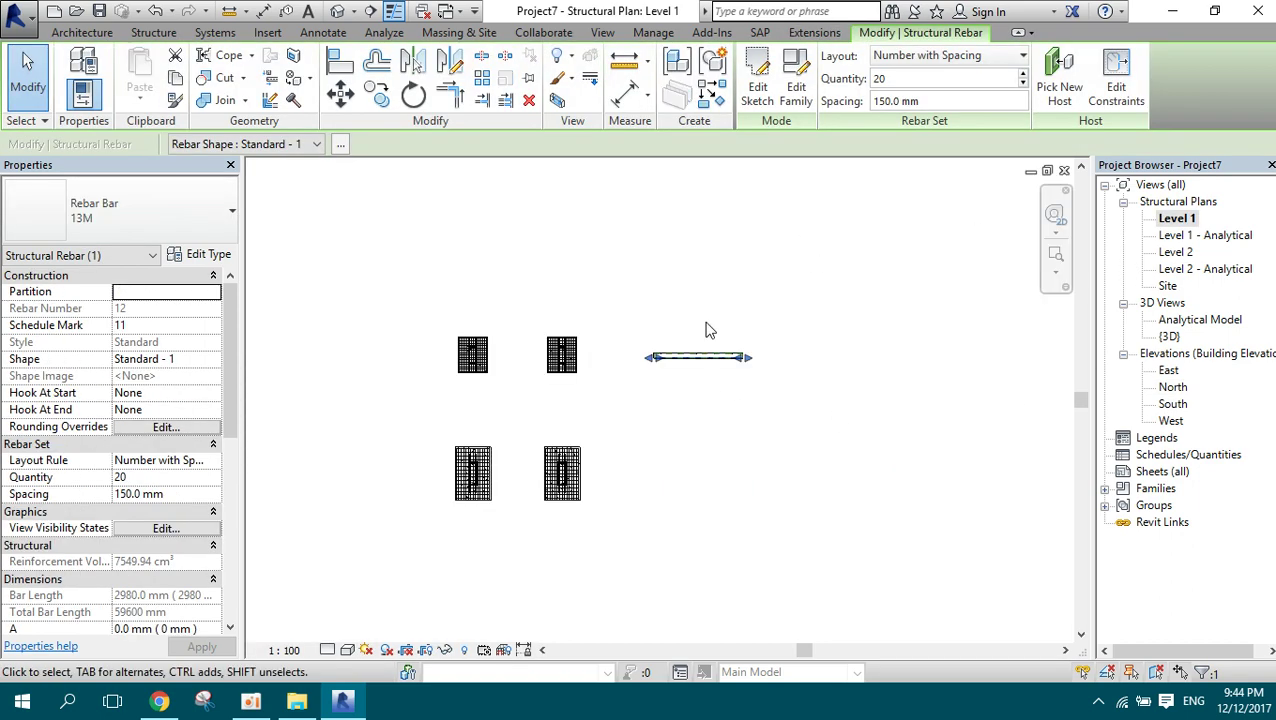
- Switch to the {3D} view, zoom out, and toggle selection of the wall's rebar set
click(1168, 337)
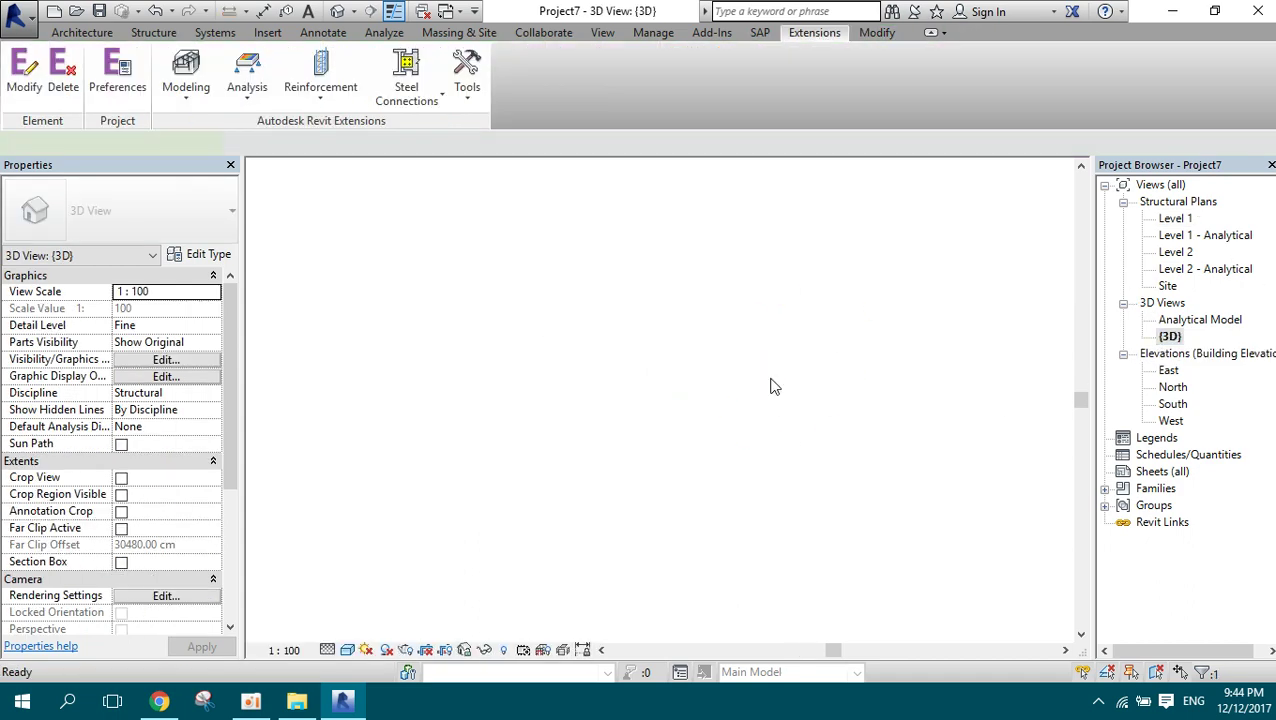
scroll(822, 412, down, 2)
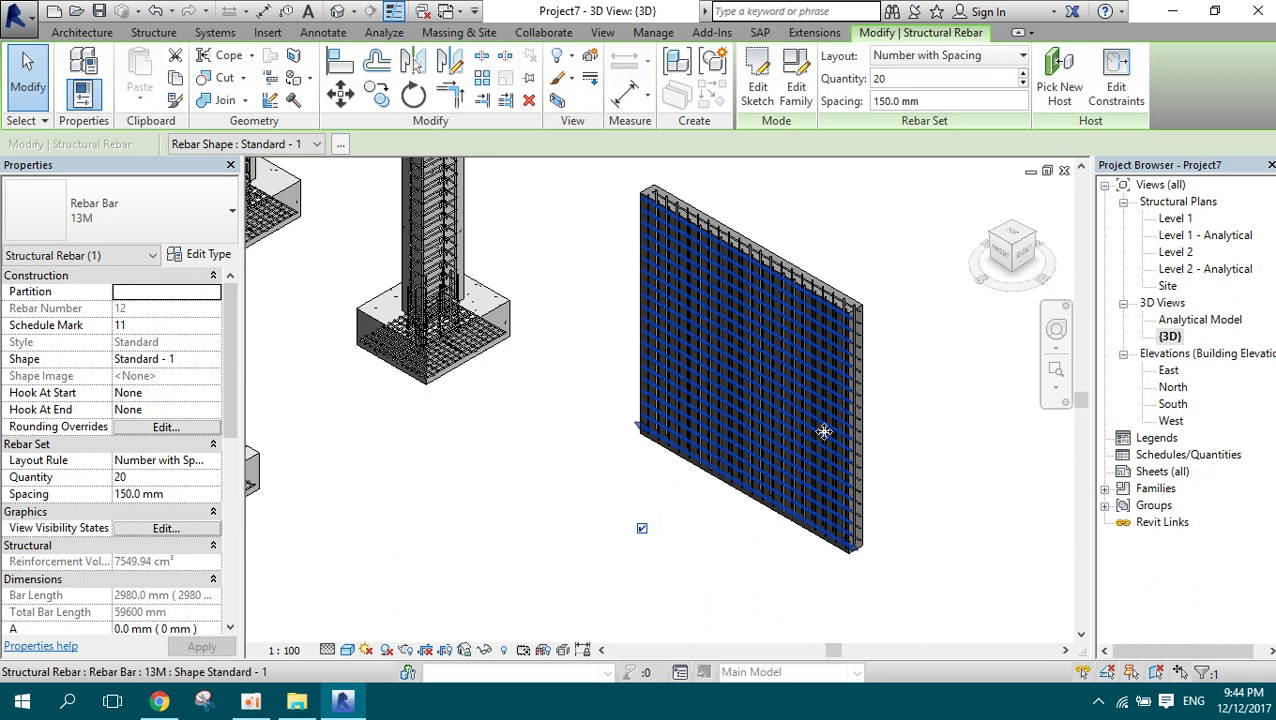
scroll(858, 435, down, 2)
click(652, 487)
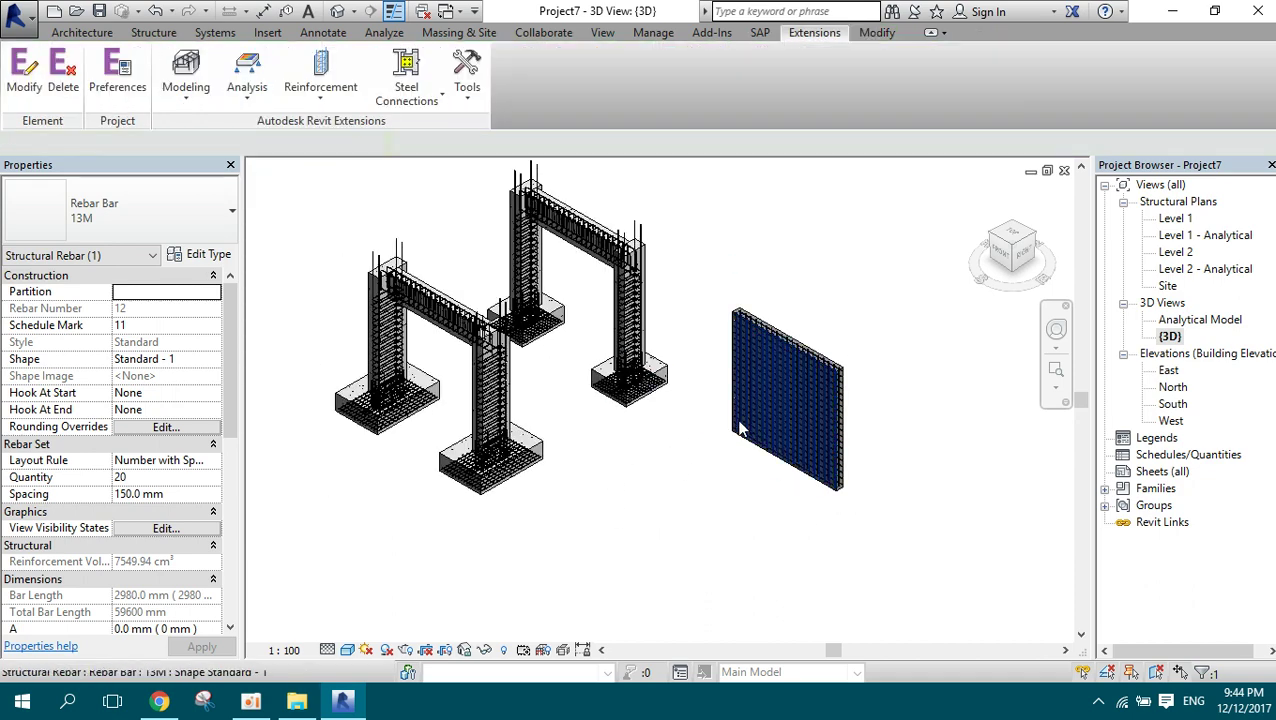
click(795, 398)
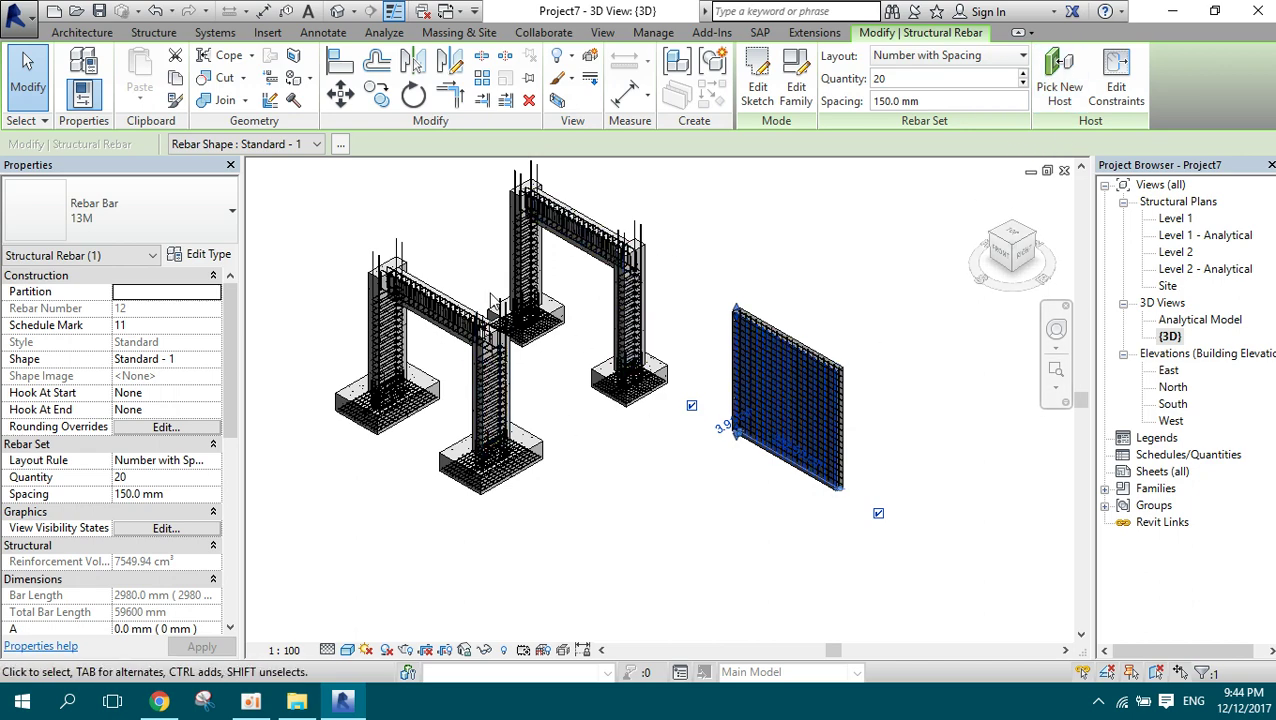
- Select Level 1, reselect then deselect the wall rebar set, and pan the model to centre
click(1180, 220)
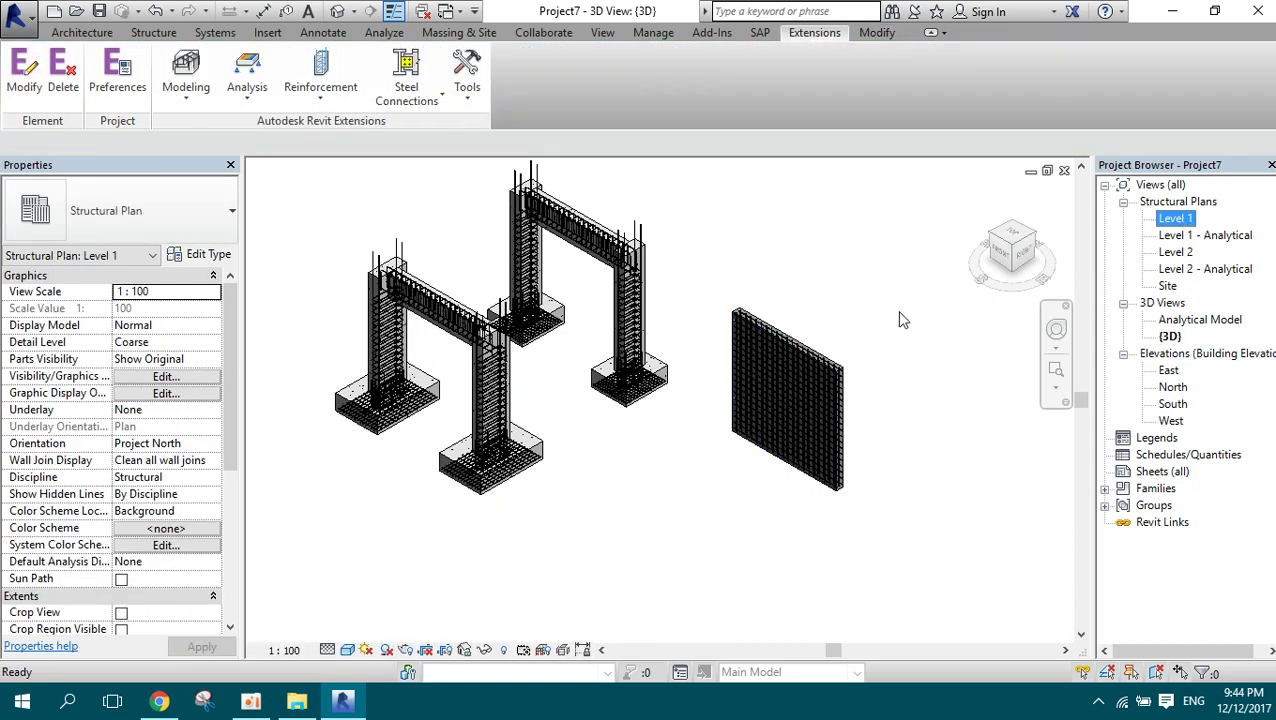
click(835, 325)
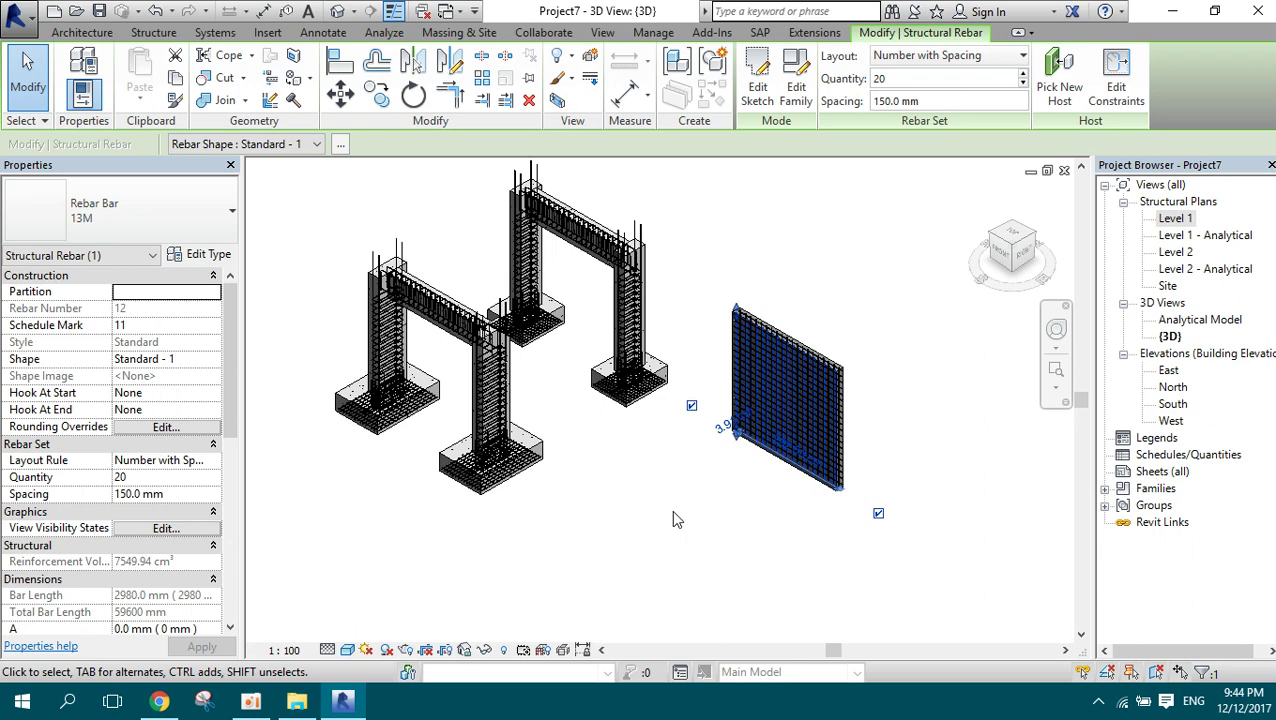
click(650, 507)
middle_drag(585, 475, 650, 505)
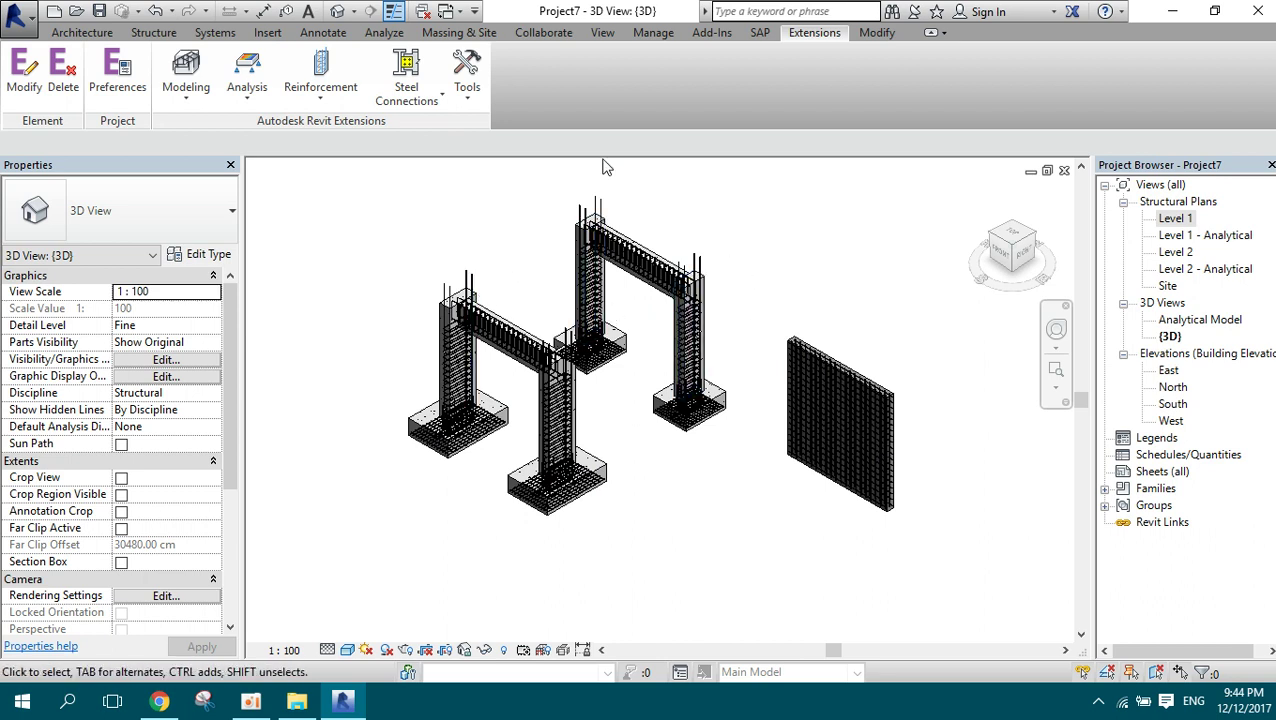
click(330, 90)
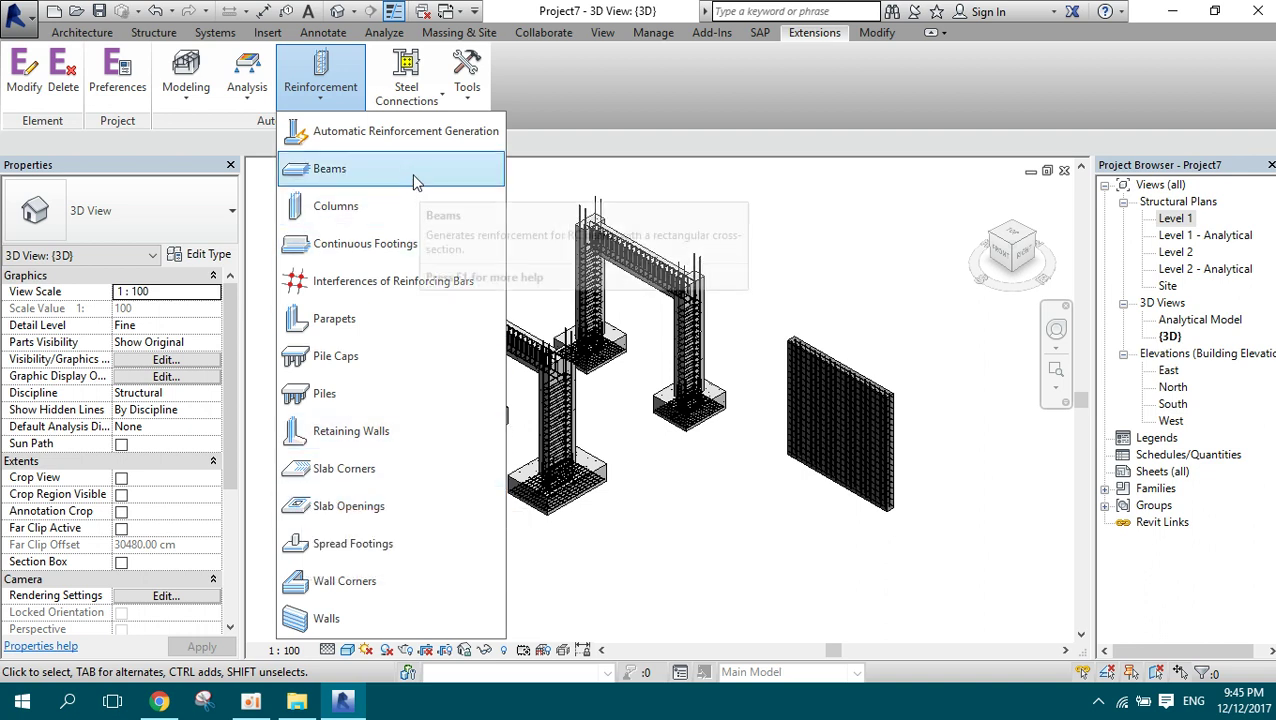
click(648, 514)
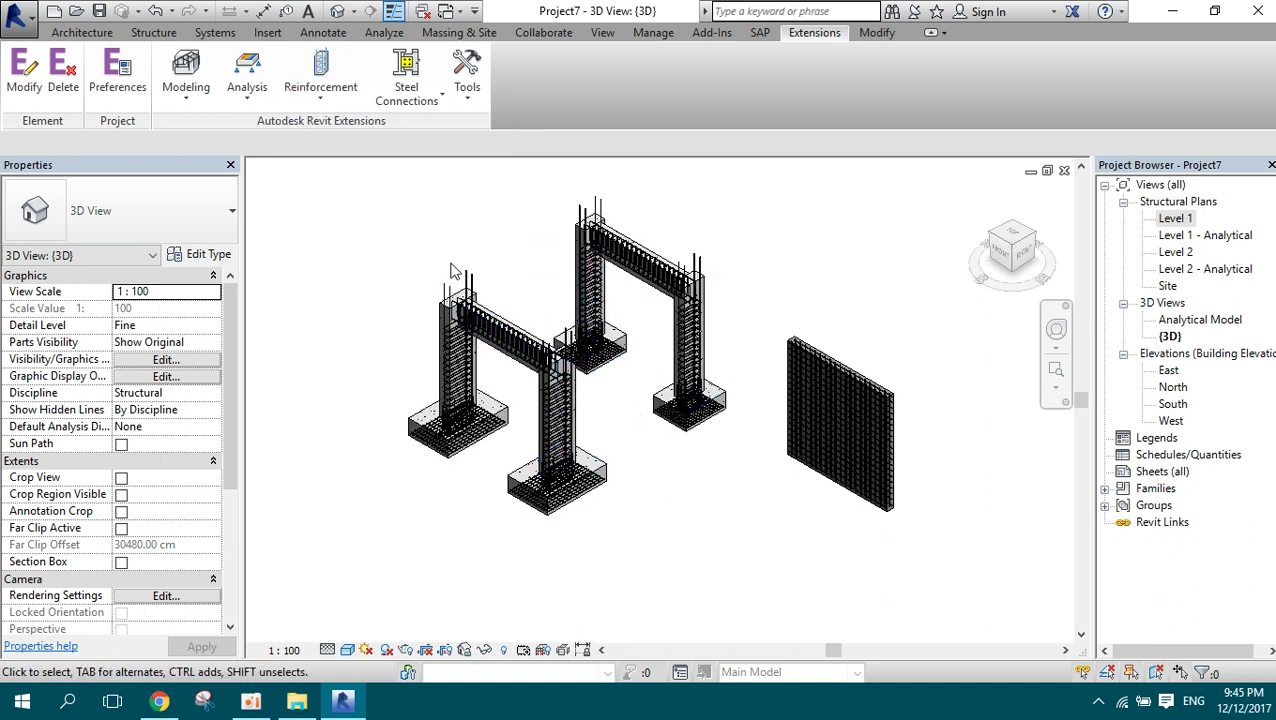